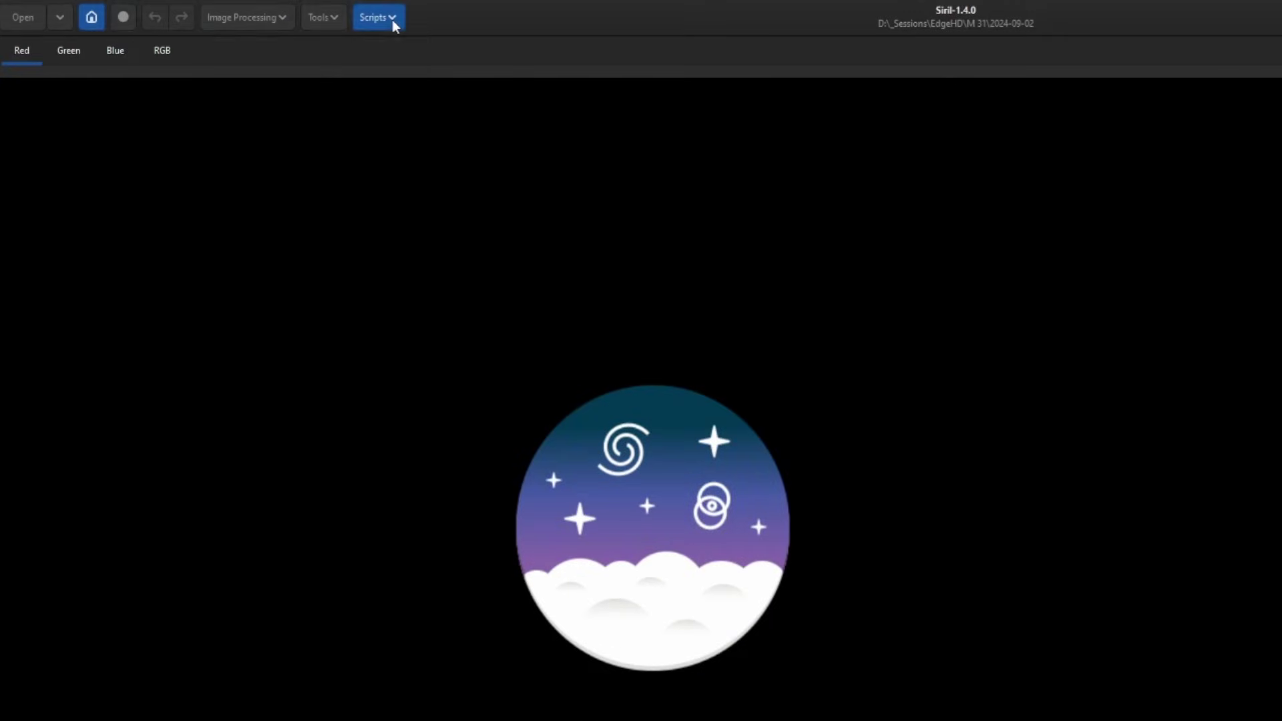
# Step: Open the Siril script repository settings and filter the available scripts by "veralux"
pyautogui.click(392, 19)
pyautogui.moveTo(419, 66)
pyautogui.moveTo(547, 67)
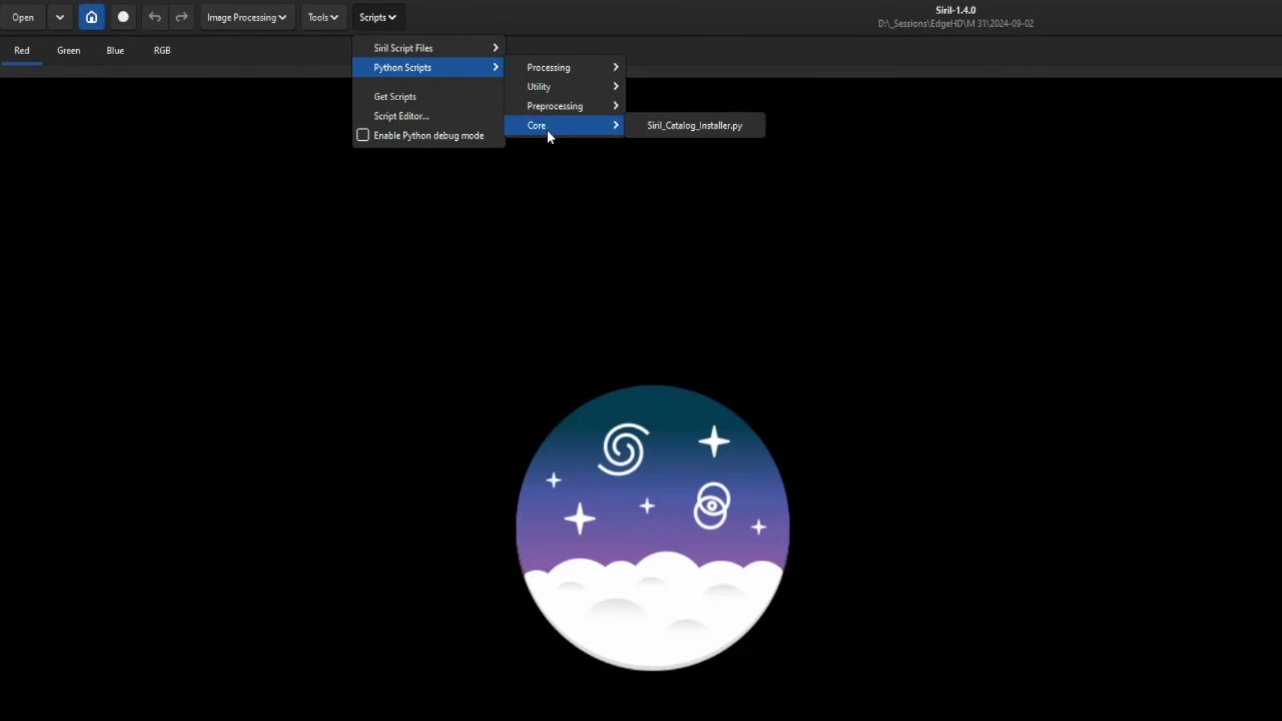
pyautogui.moveTo(539, 124)
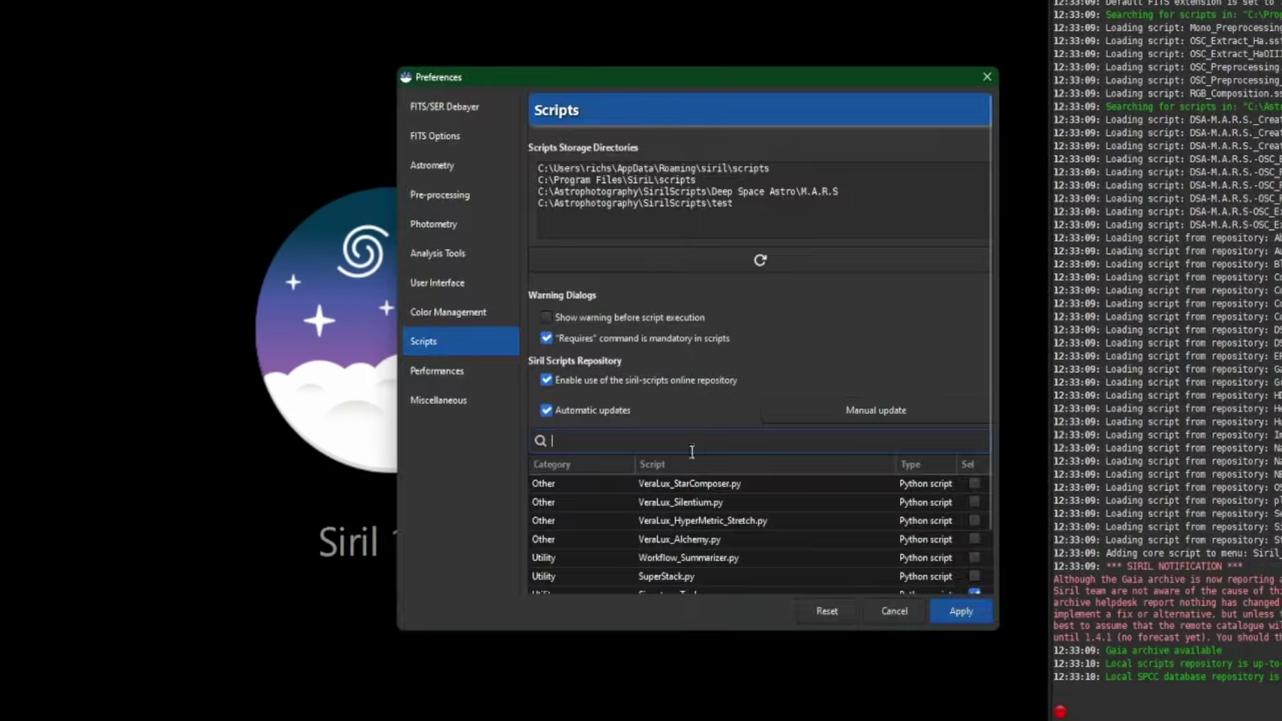
pyautogui.write('ver')
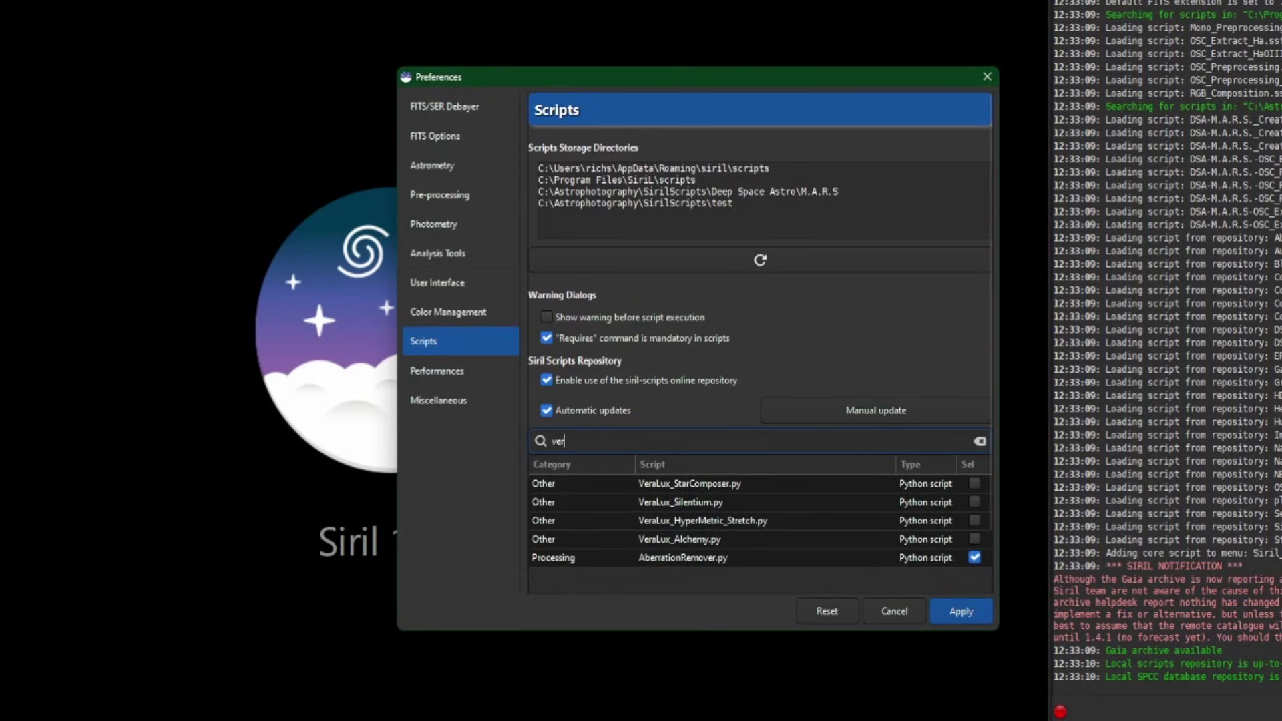
pyautogui.write('alux')
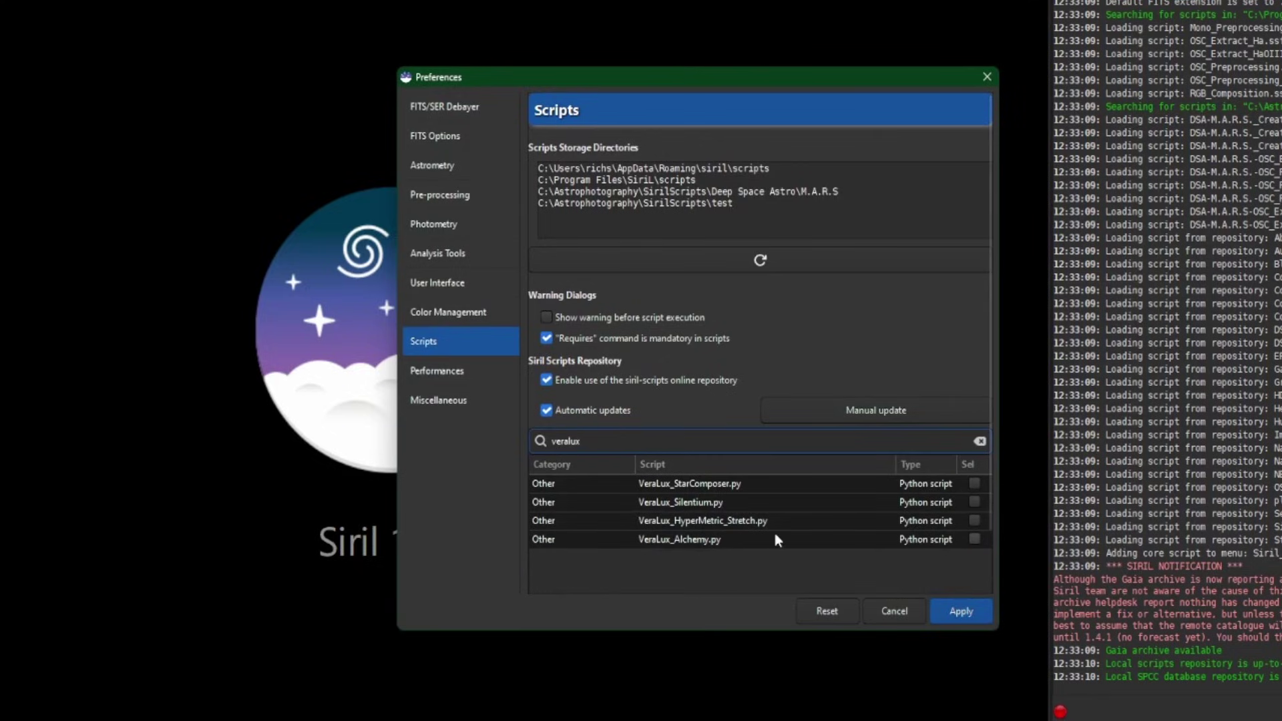
# Step: Enable the VeraLux_StarComposer.py, VeraLux_HyperMetric_Stretch.py and VeraLux_Silentium.py scripts and apply the preferences
pyautogui.click(975, 483)
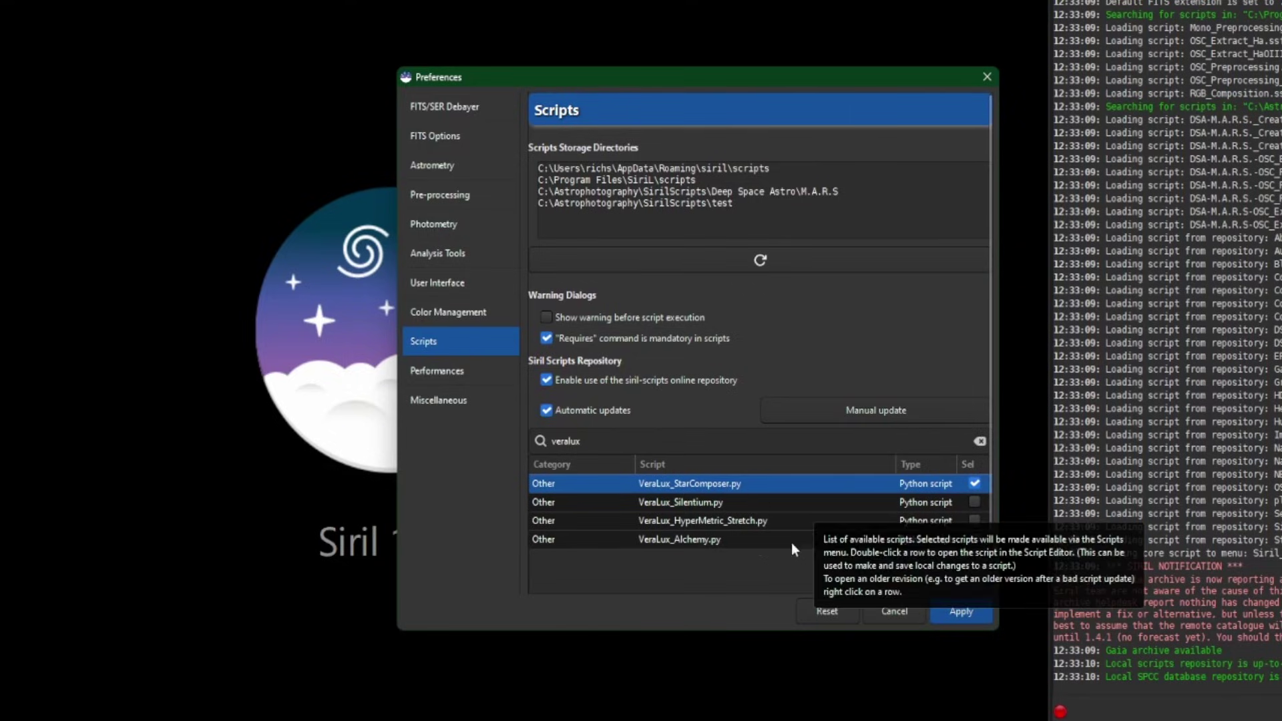
pyautogui.click(975, 520)
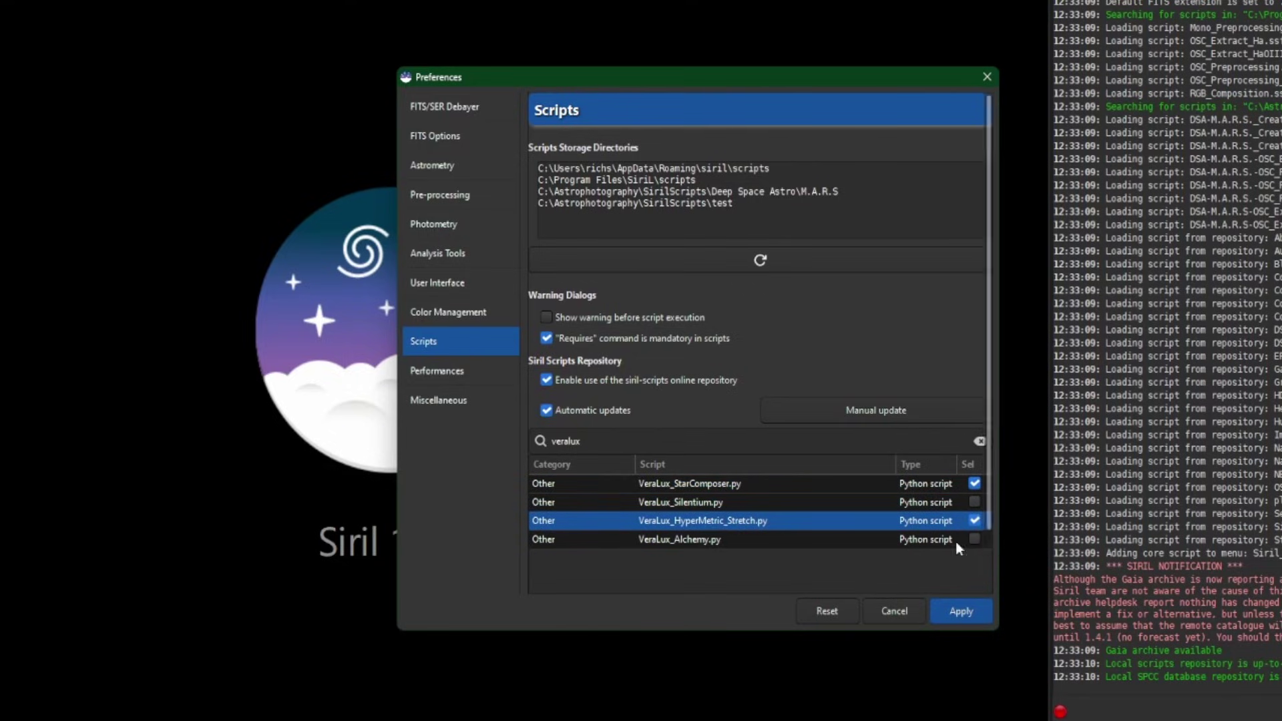
pyautogui.click(975, 501)
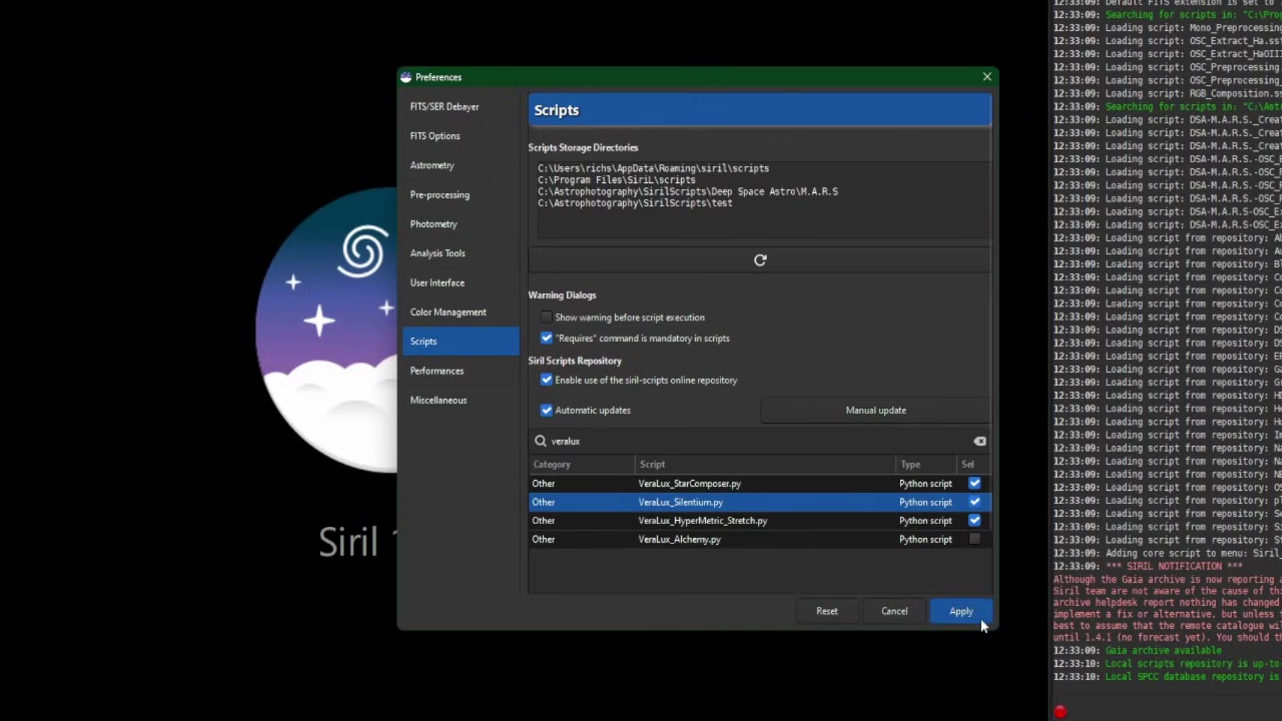
pyautogui.click(978, 606)
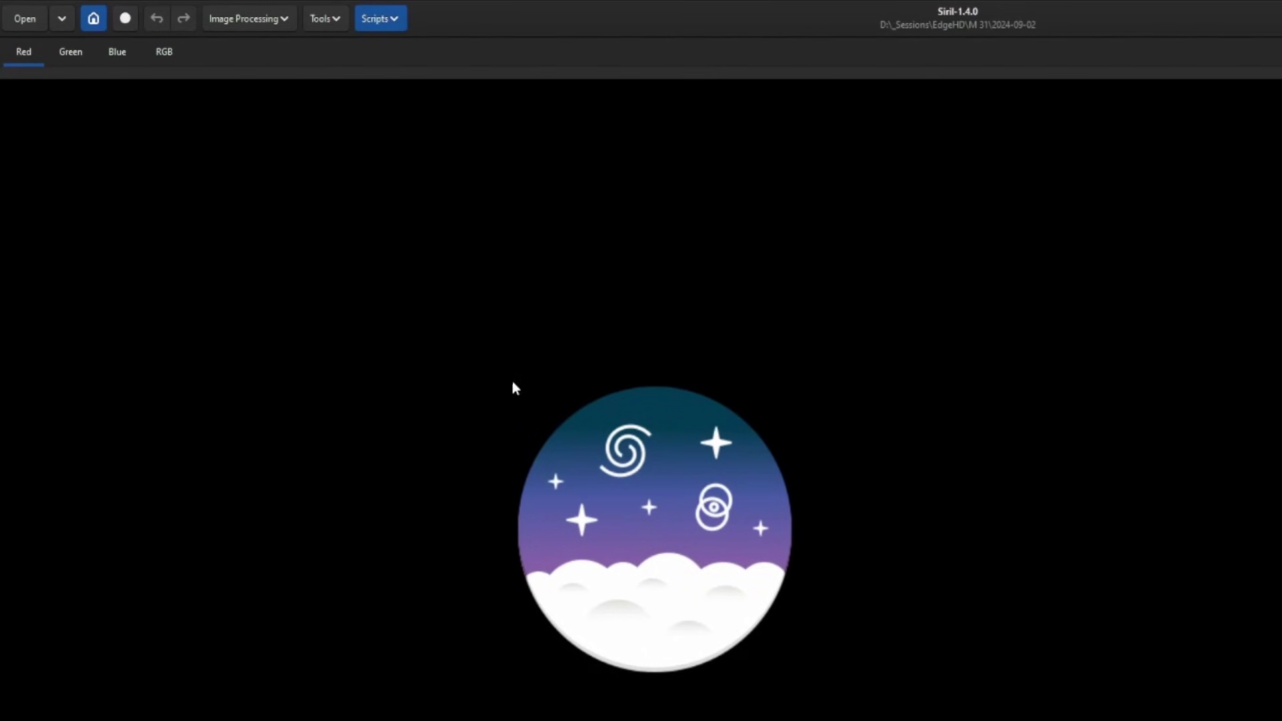
pyautogui.click(398, 19)
pyautogui.moveTo(416, 70)
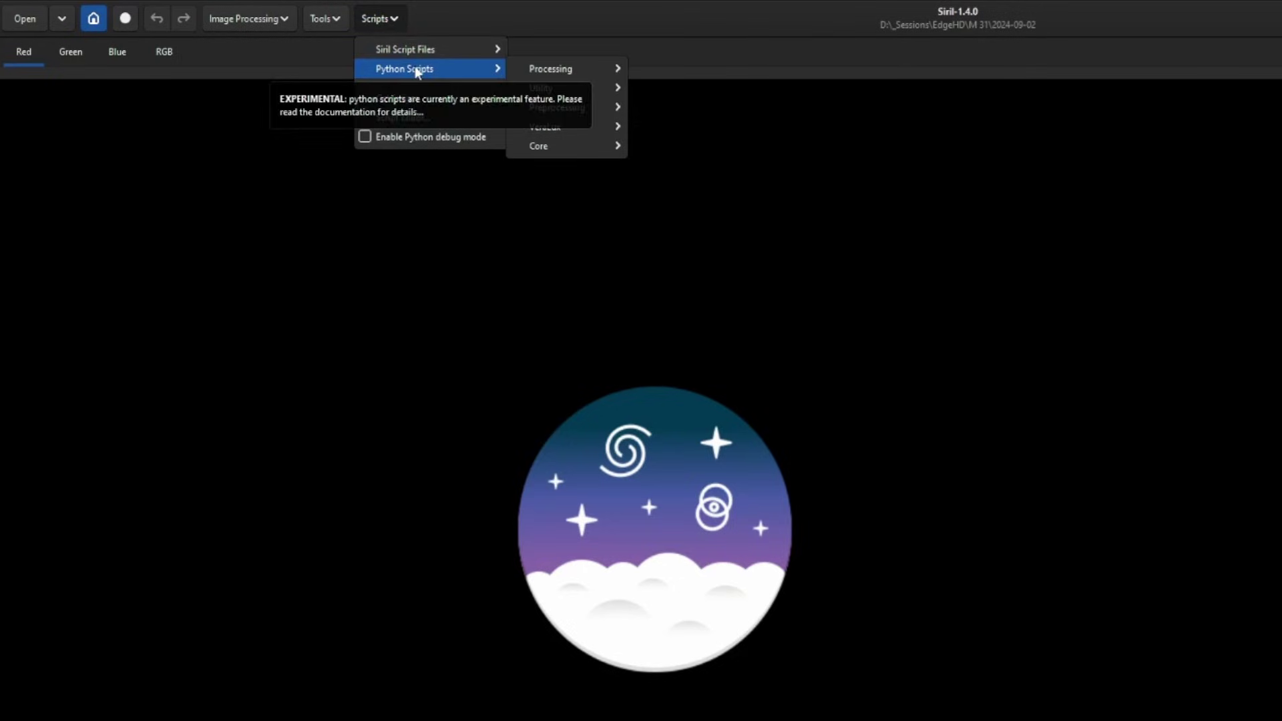
pyautogui.moveTo(579, 127)
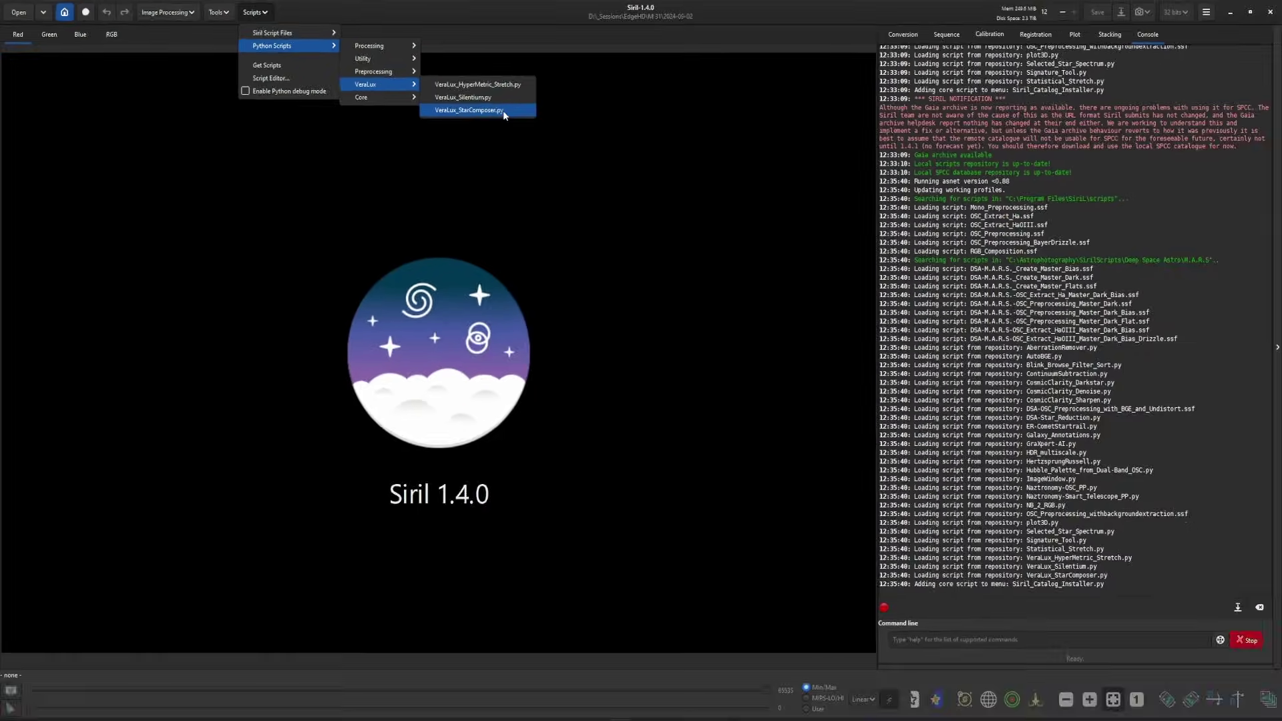
pyautogui.click(503, 110)
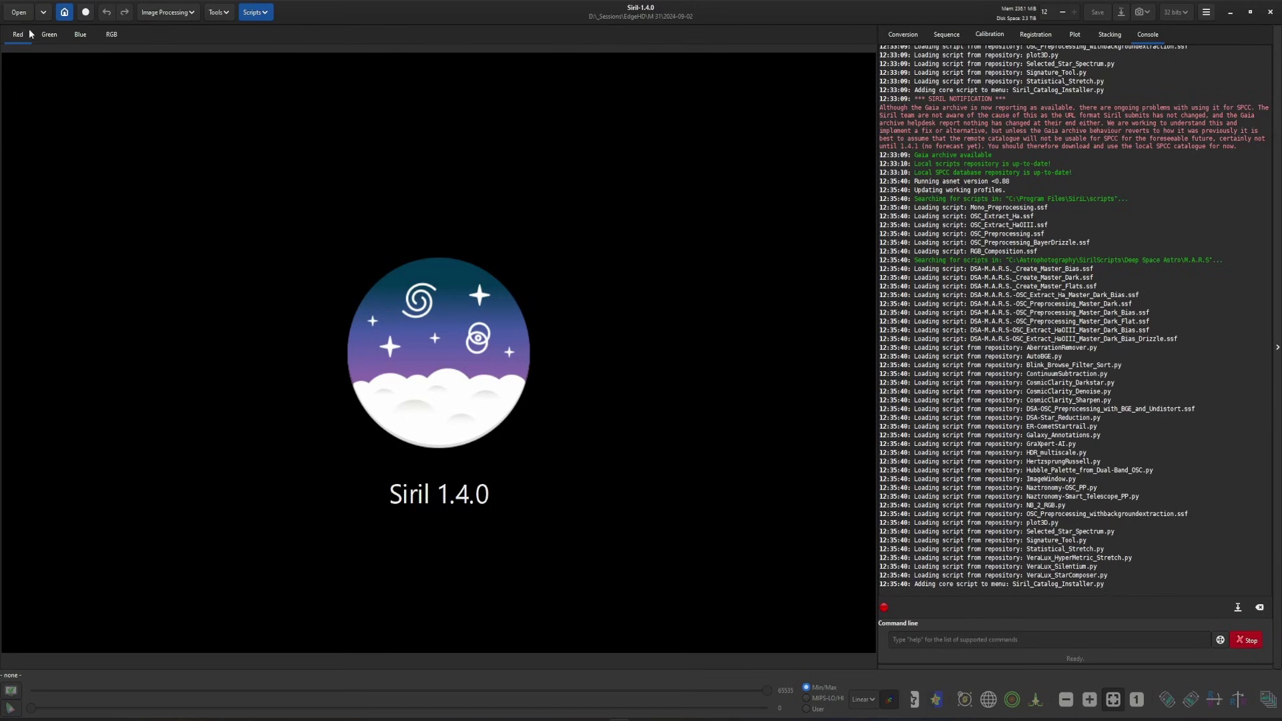
# Step: Open result_23400s.fit and set the image display mode to AutoStretch
pyautogui.click(19, 12)
pyautogui.doubleClick(358, 243)
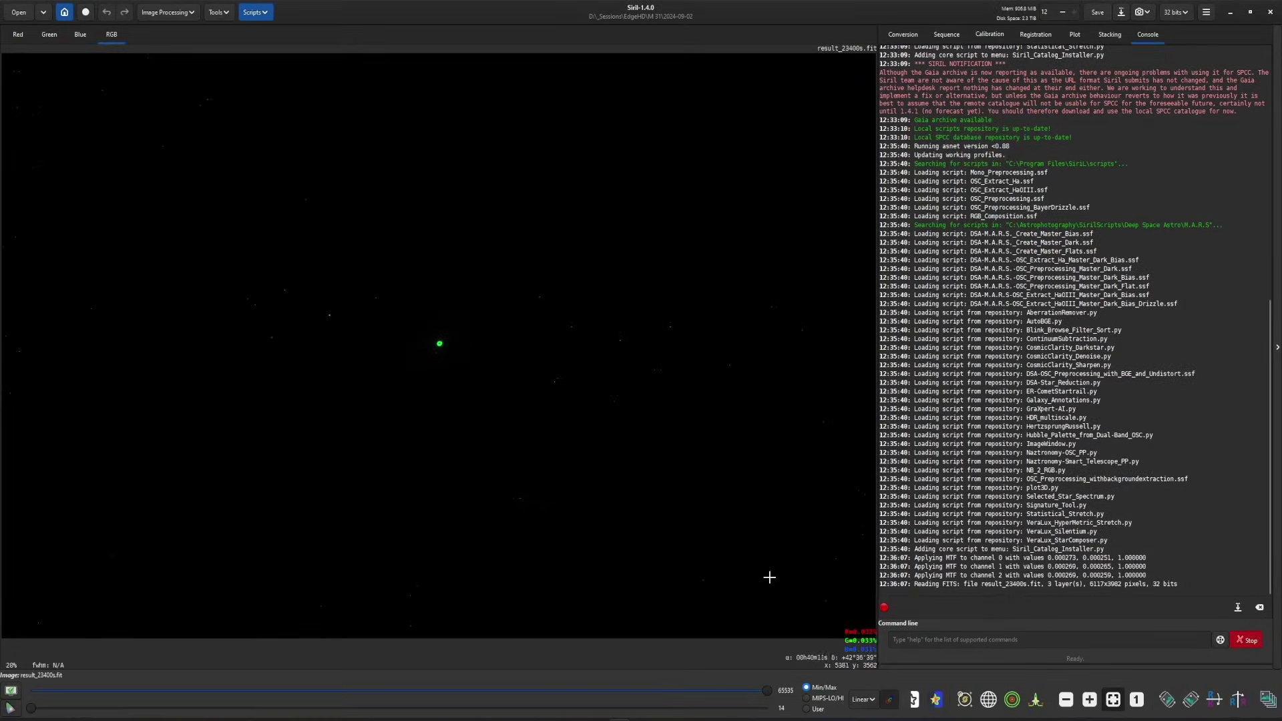
pyautogui.moveTo(33, 708); pyautogui.dragTo(35, 708)
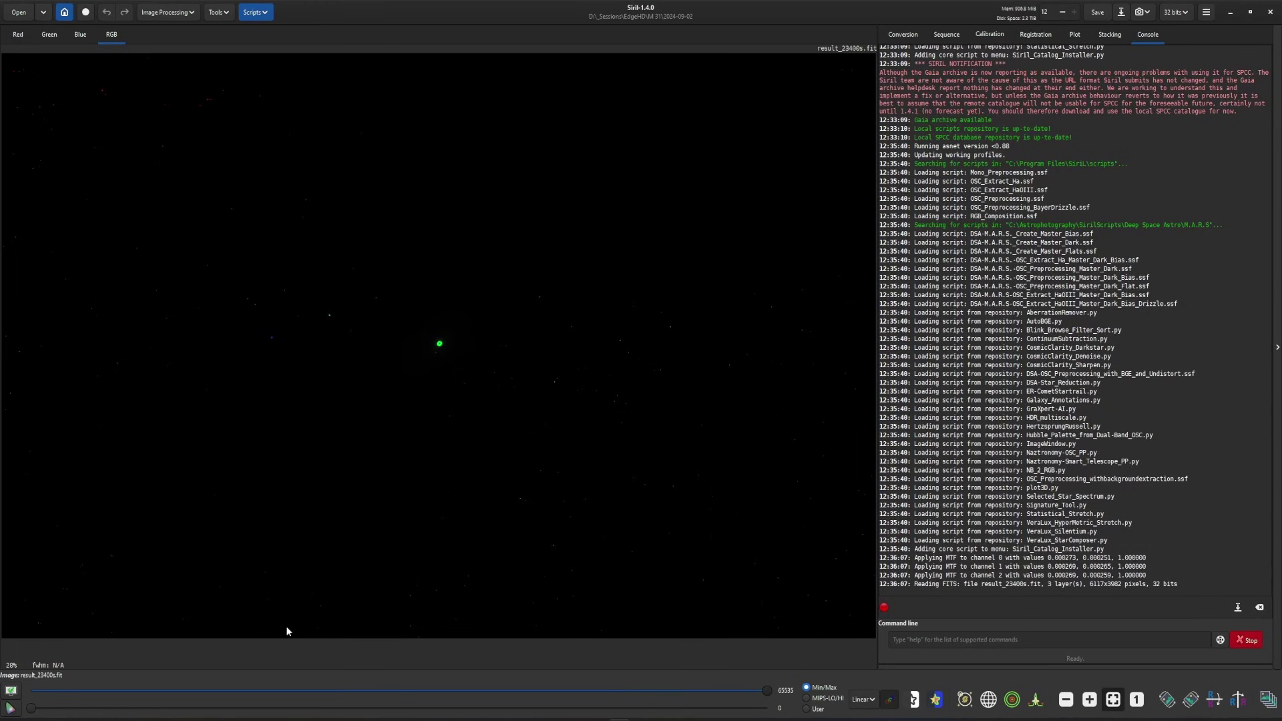
pyautogui.click(865, 700)
pyautogui.click(877, 655)
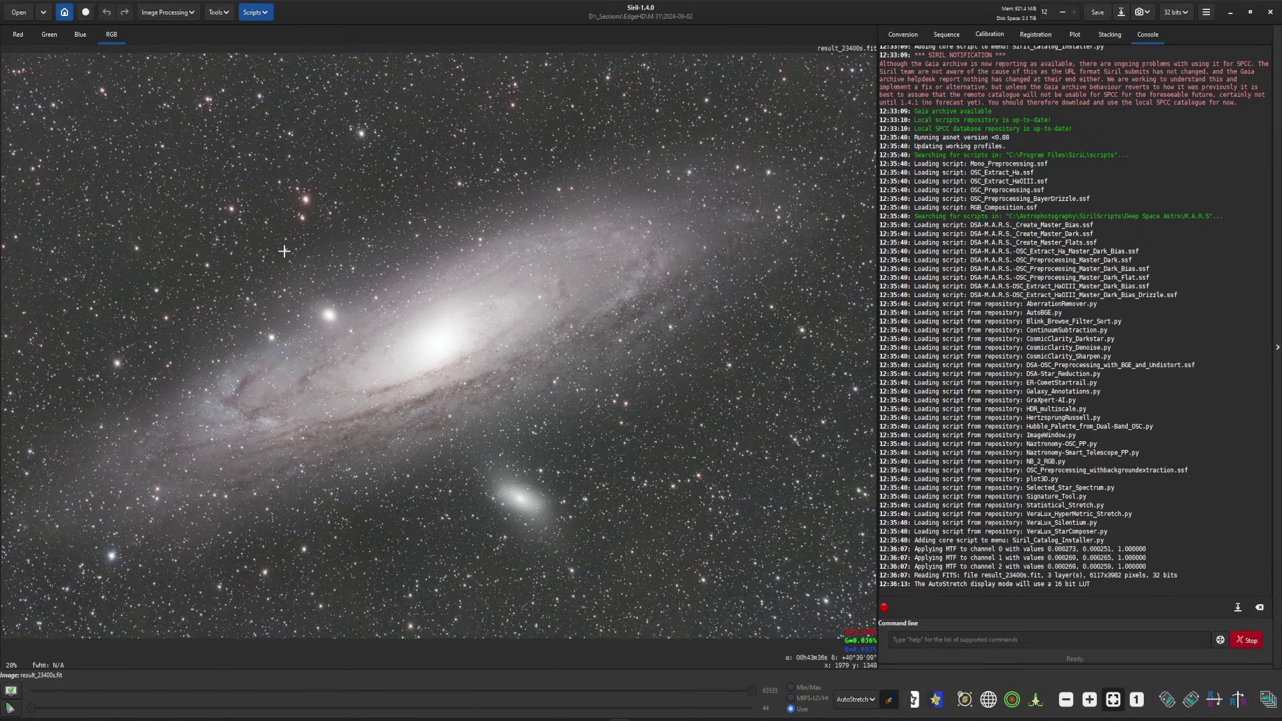
# Step: Crop the stacking edges off the galaxy image with a selection of about 5955 × 3826 px
pyautogui.moveTo(12, 64); pyautogui.dragTo(864, 627)
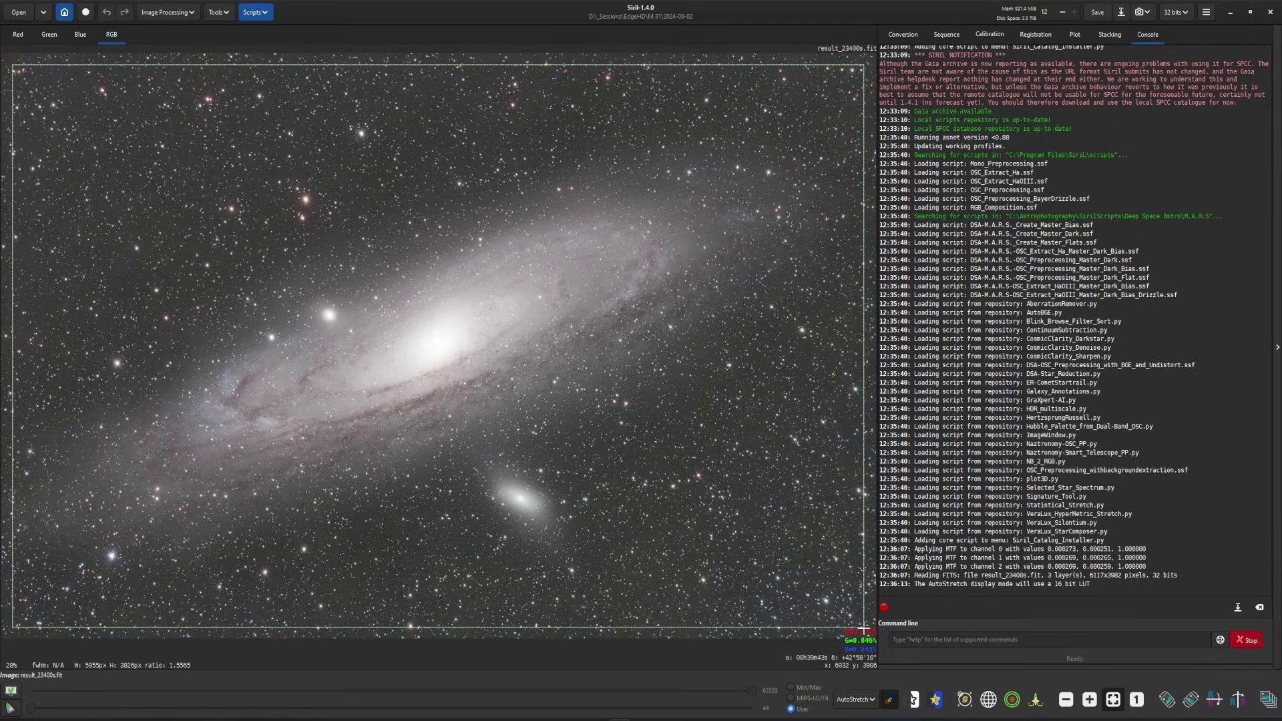
pyautogui.rightClick(691, 475)
pyautogui.moveTo(693, 563)
pyautogui.click(793, 565)
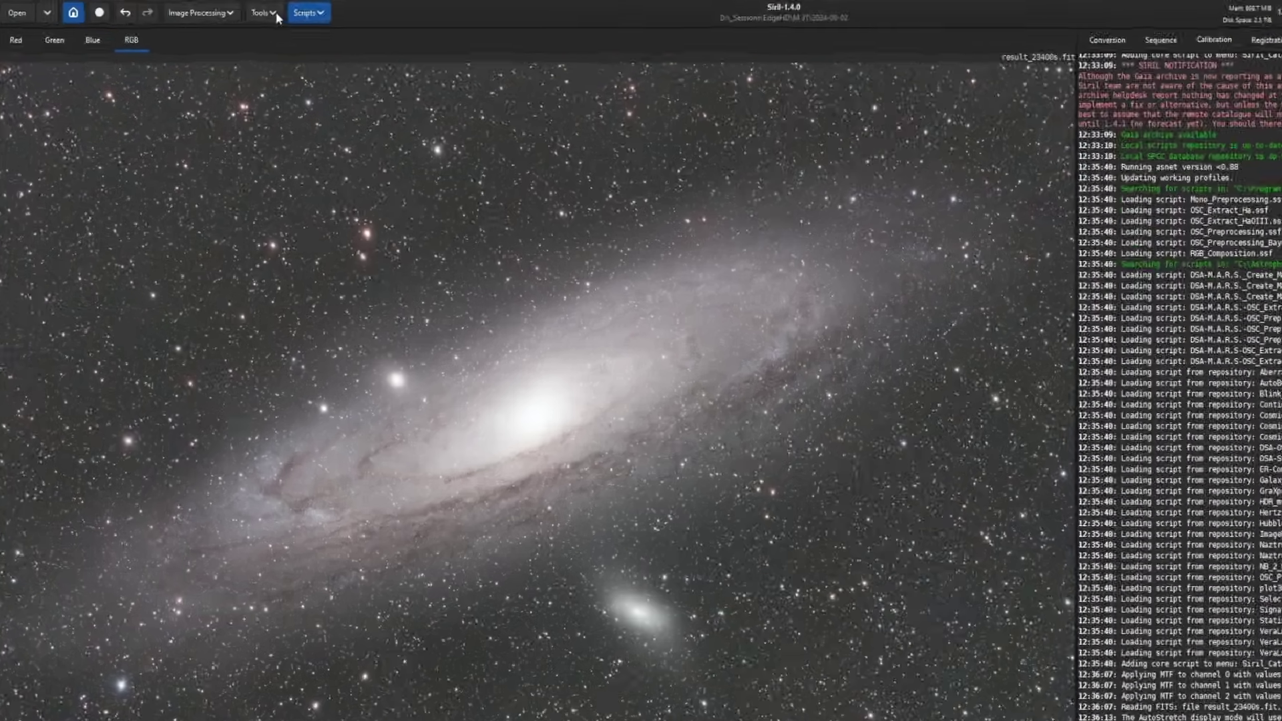
# Step: Plate-solve the cropped image with the Siril solver, Cubic (SIP) solution order and the local Gaia DR3 catalogue
pyautogui.click(218, 12)
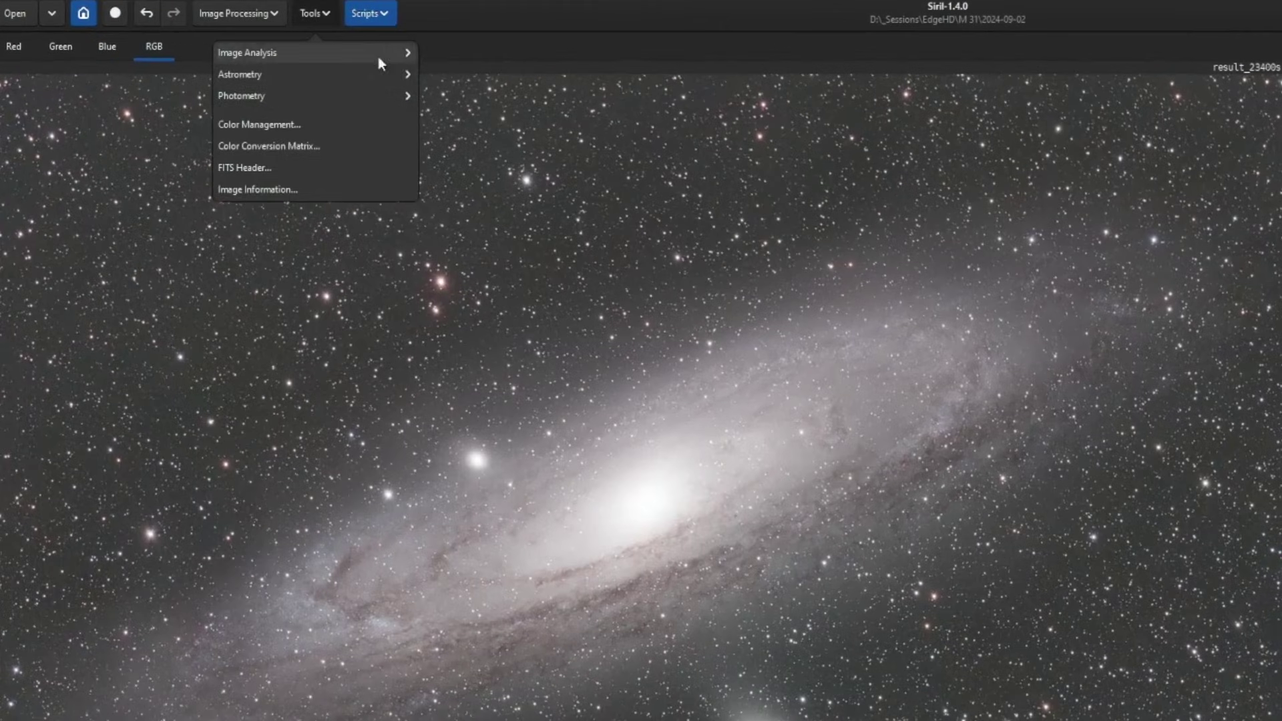
pyautogui.click(299, 78)
pyautogui.click(354, 88)
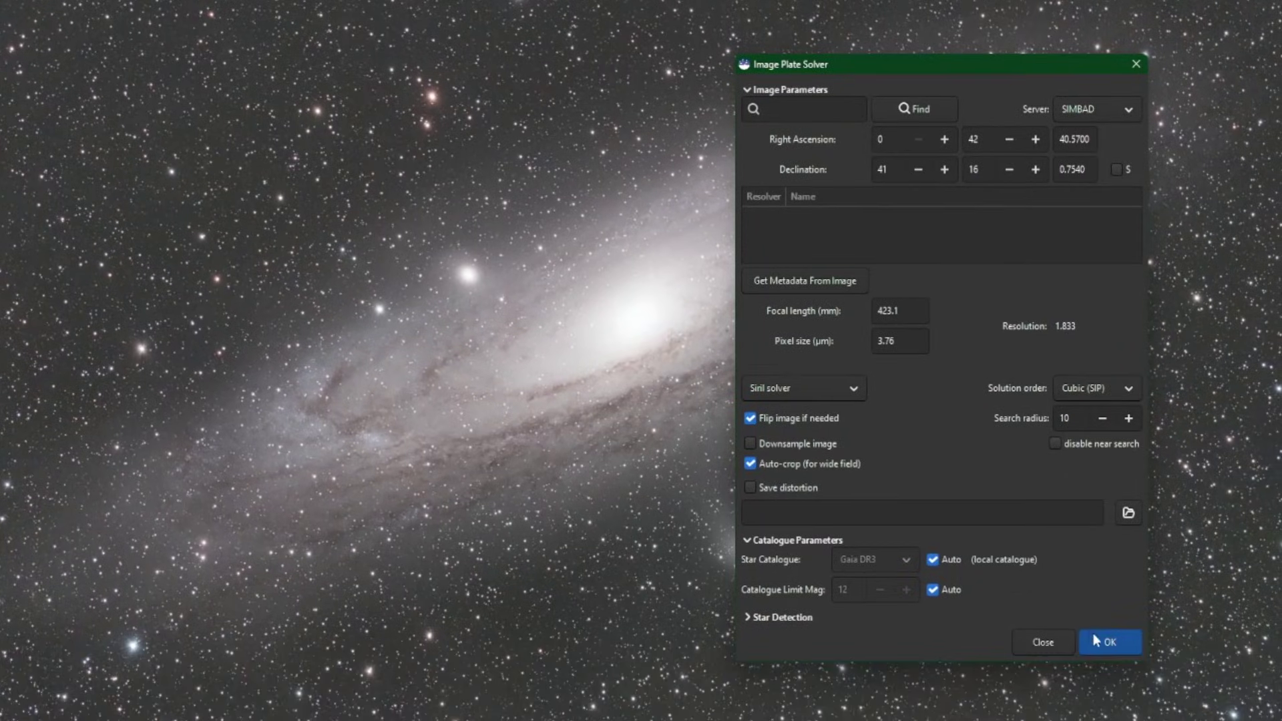
pyautogui.click(1097, 641)
# Step: Remove the background gradient with the AutoBGE.py script, using 100 sample points, polynomial degree 2 and RBF smoothness 0.10
pyautogui.click(366, 20)
pyautogui.moveTo(389, 73)
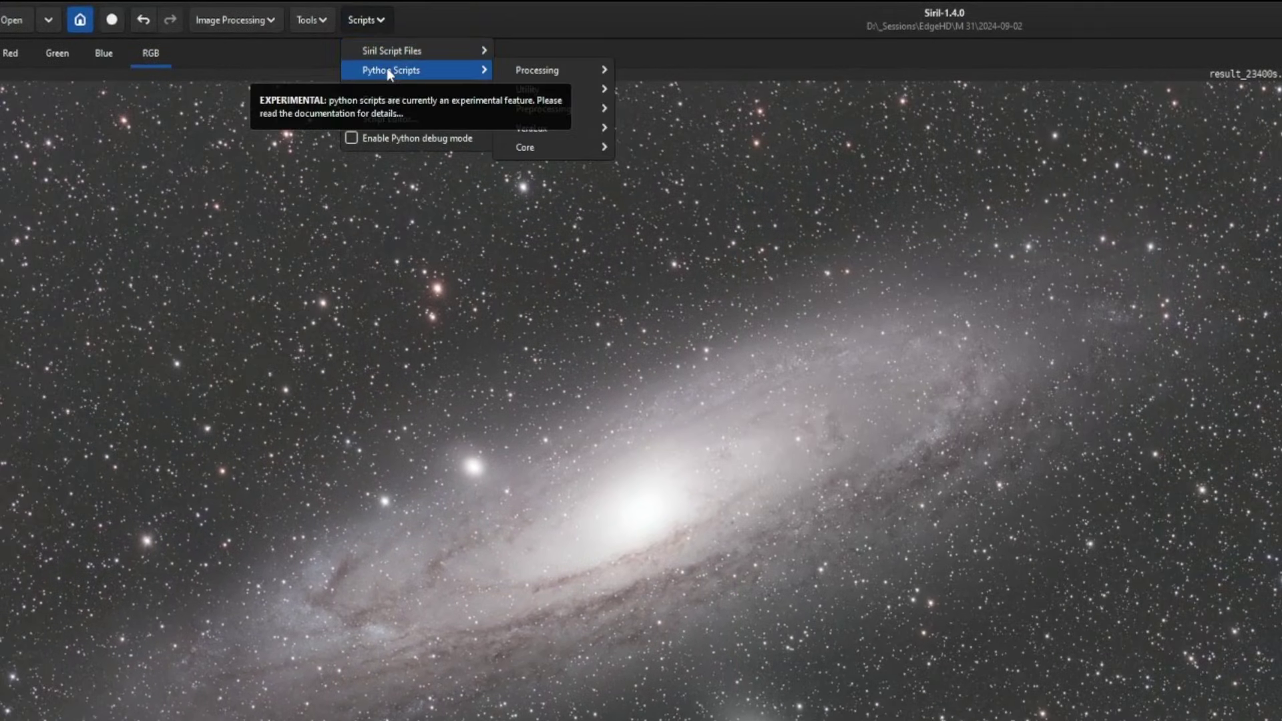
pyautogui.moveTo(583, 70)
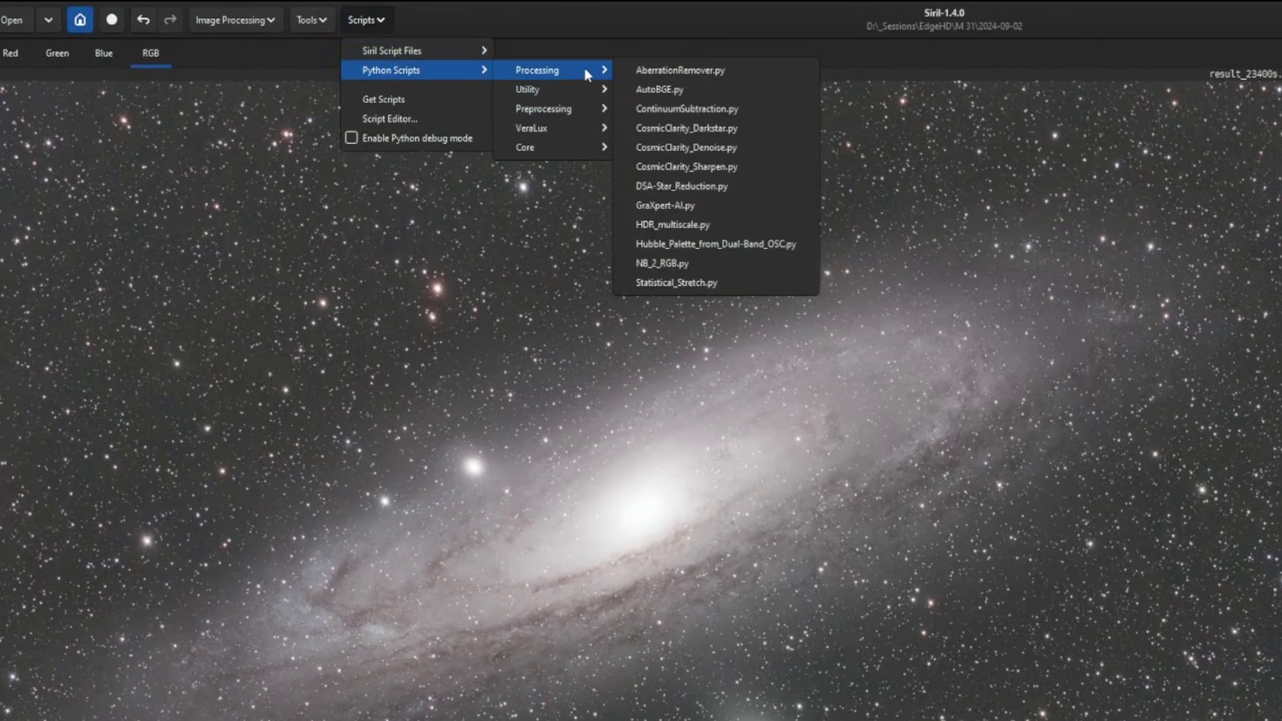
pyautogui.click(665, 90)
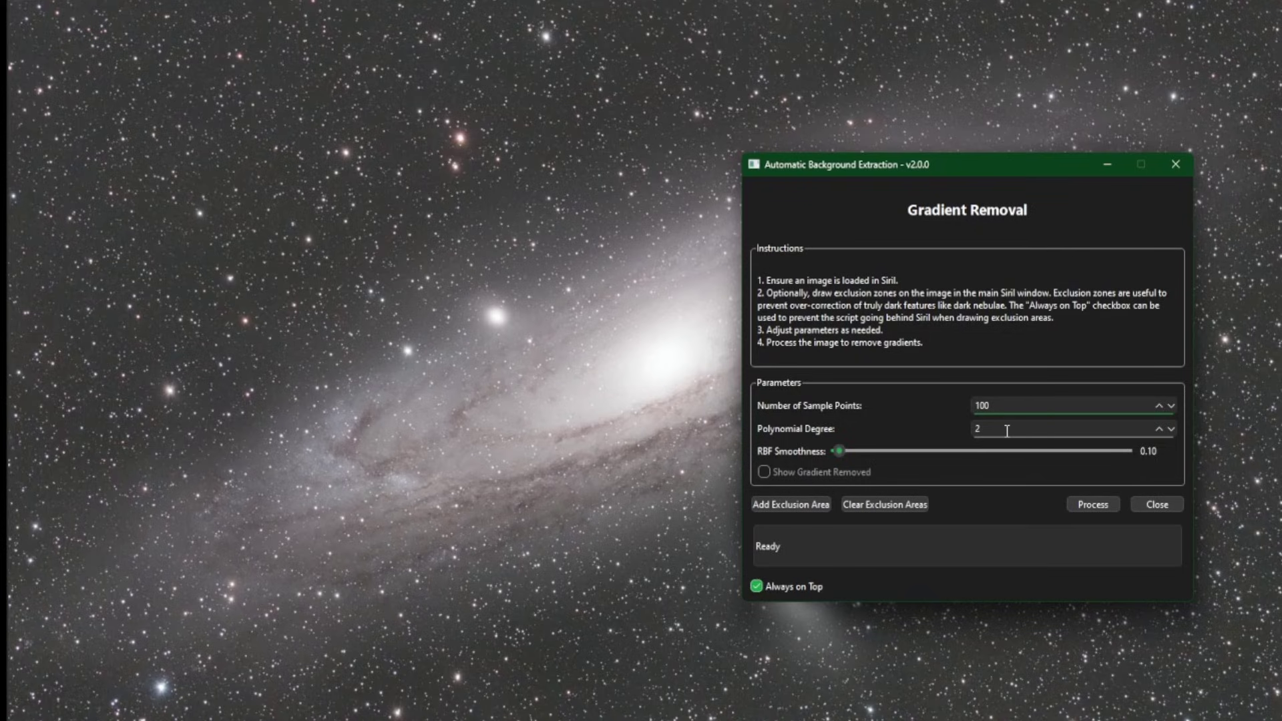
pyautogui.click(1094, 505)
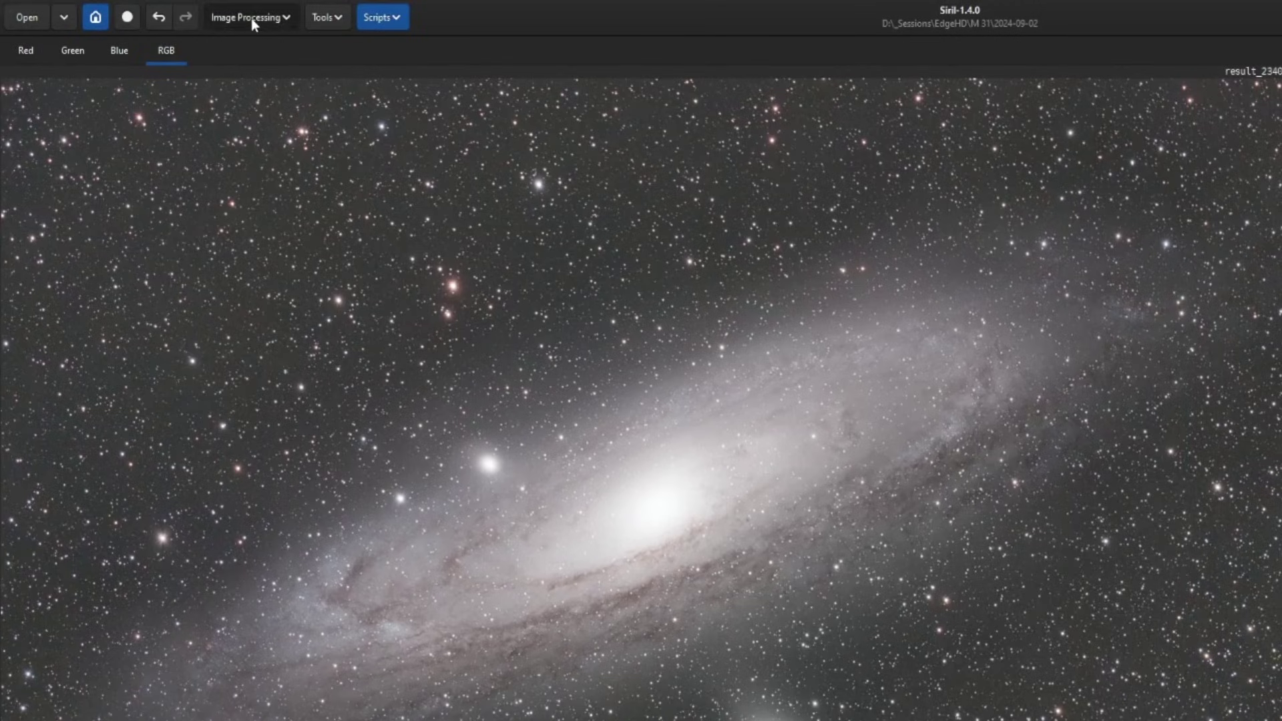
# Step: Run Spectrophotometric Color Calibration with the Average Spiral Galaxy reference, Sony IMX571 sensor and Optolong L-Pro filter, and close its dialog
pyautogui.click(251, 18)
pyautogui.click(238, 92)
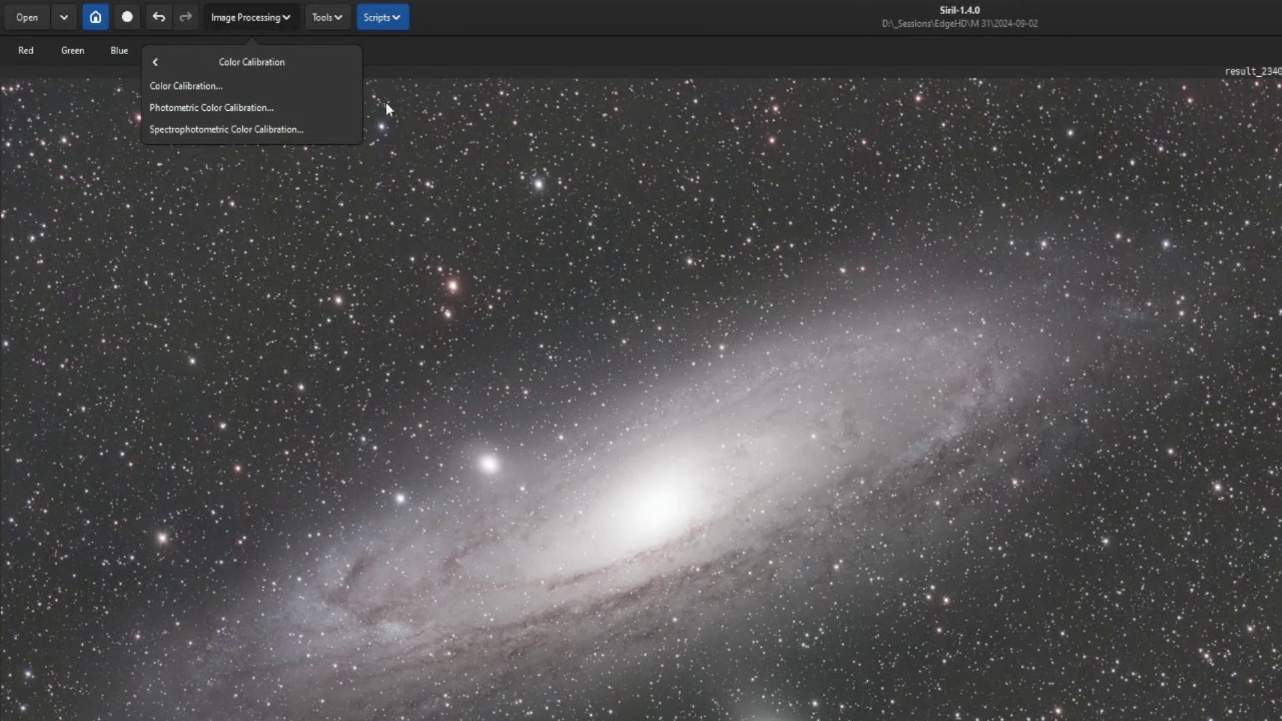
pyautogui.click(275, 129)
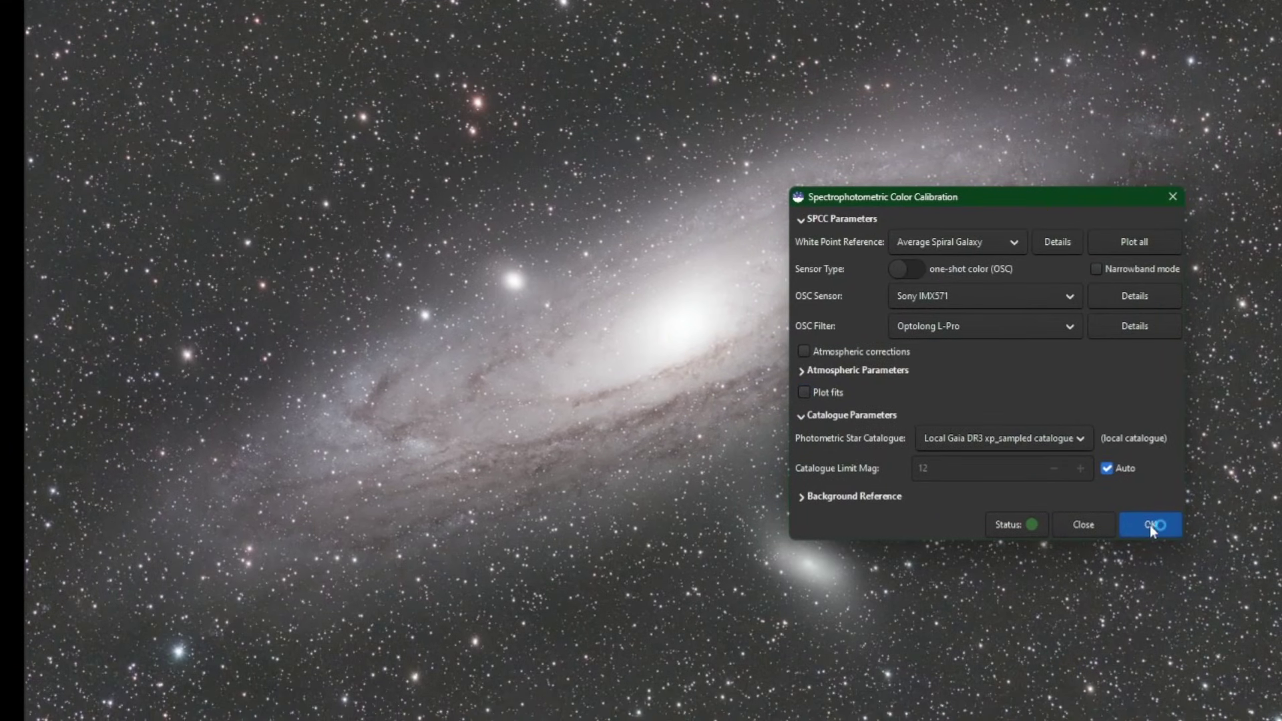
pyautogui.click(1085, 525)
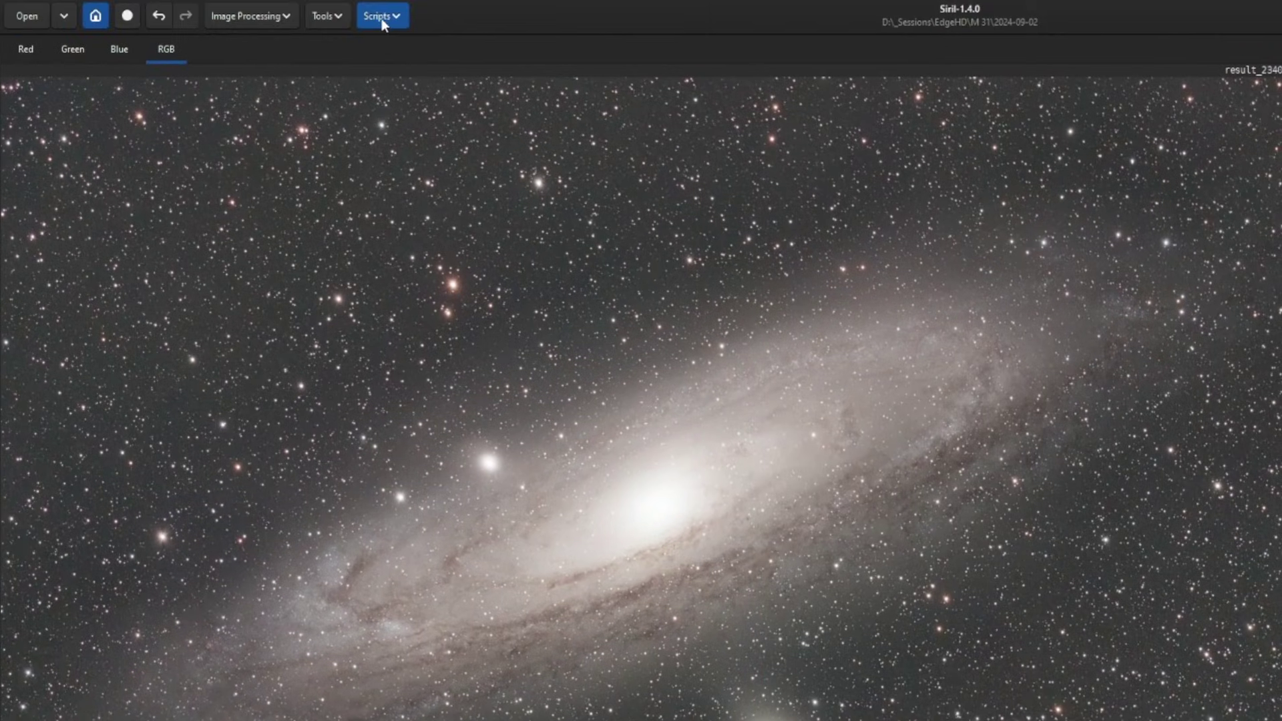
# Step: Sharpen the image with CosmicClarity_Sharpen.py in Both mode, with stellar and non-stellar amounts of 0.50 and non-stellar strength 3
pyautogui.click(381, 16)
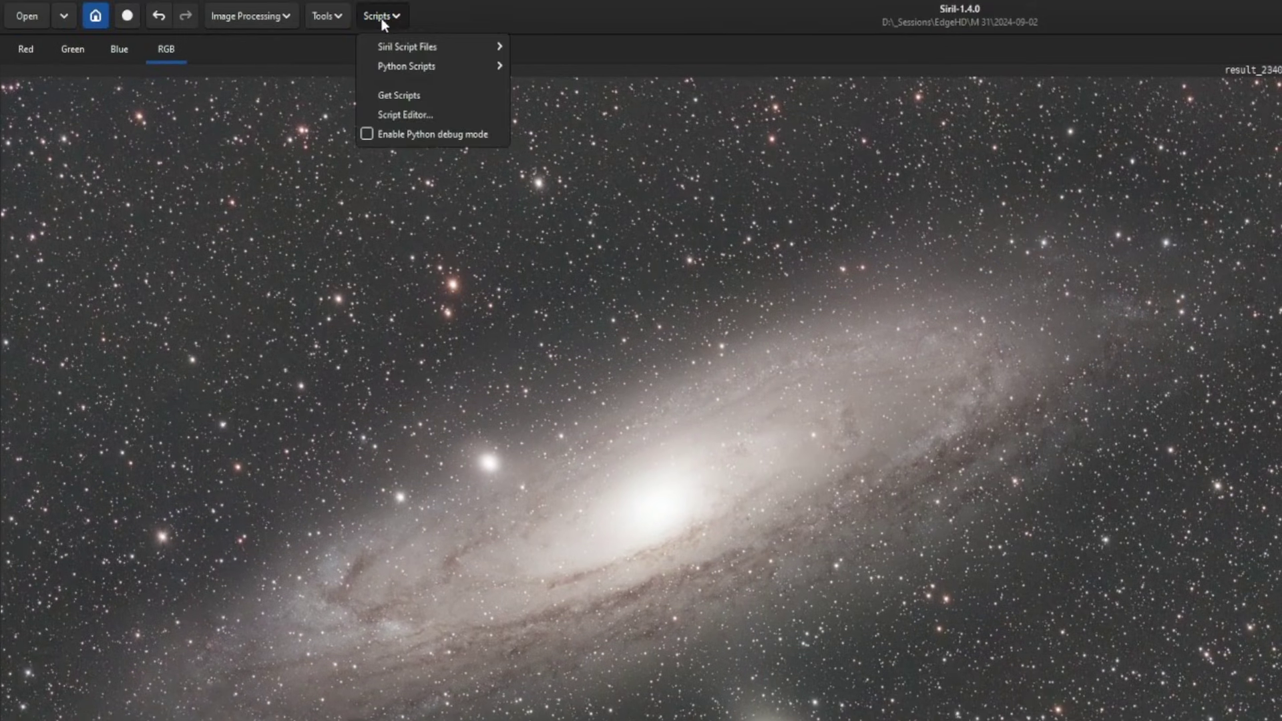
pyautogui.moveTo(401, 62)
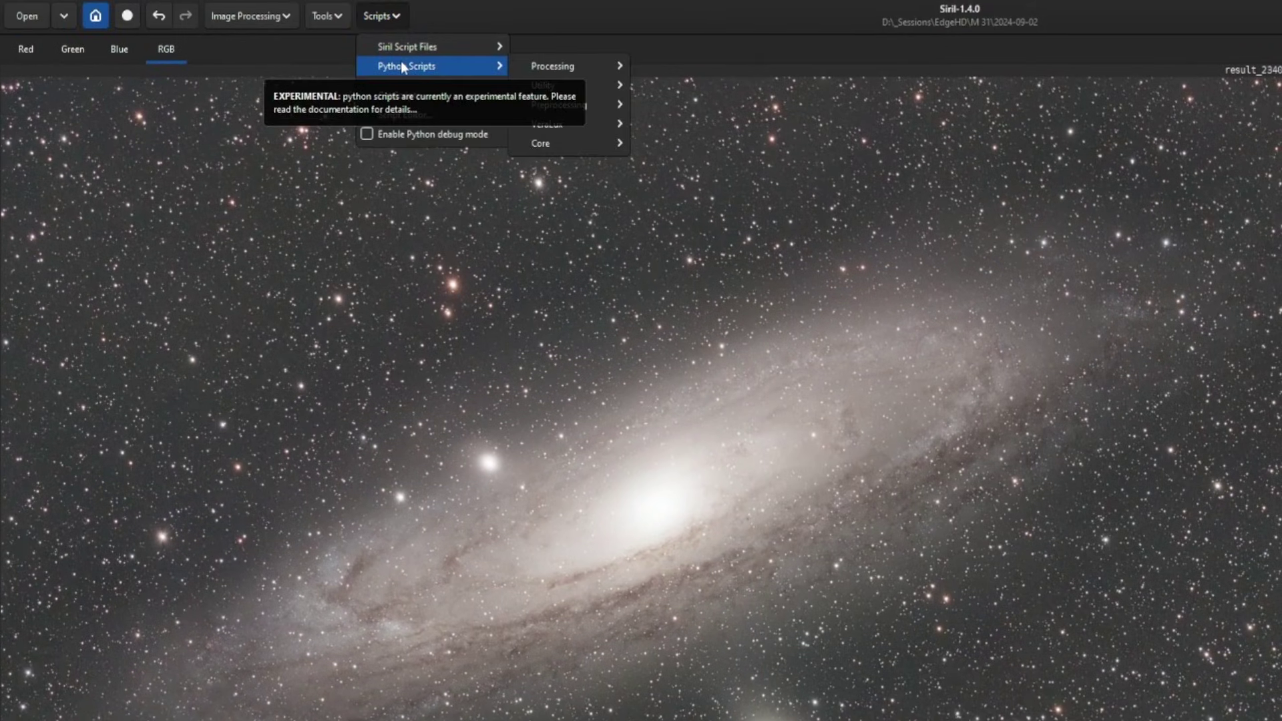
pyautogui.moveTo(554, 65)
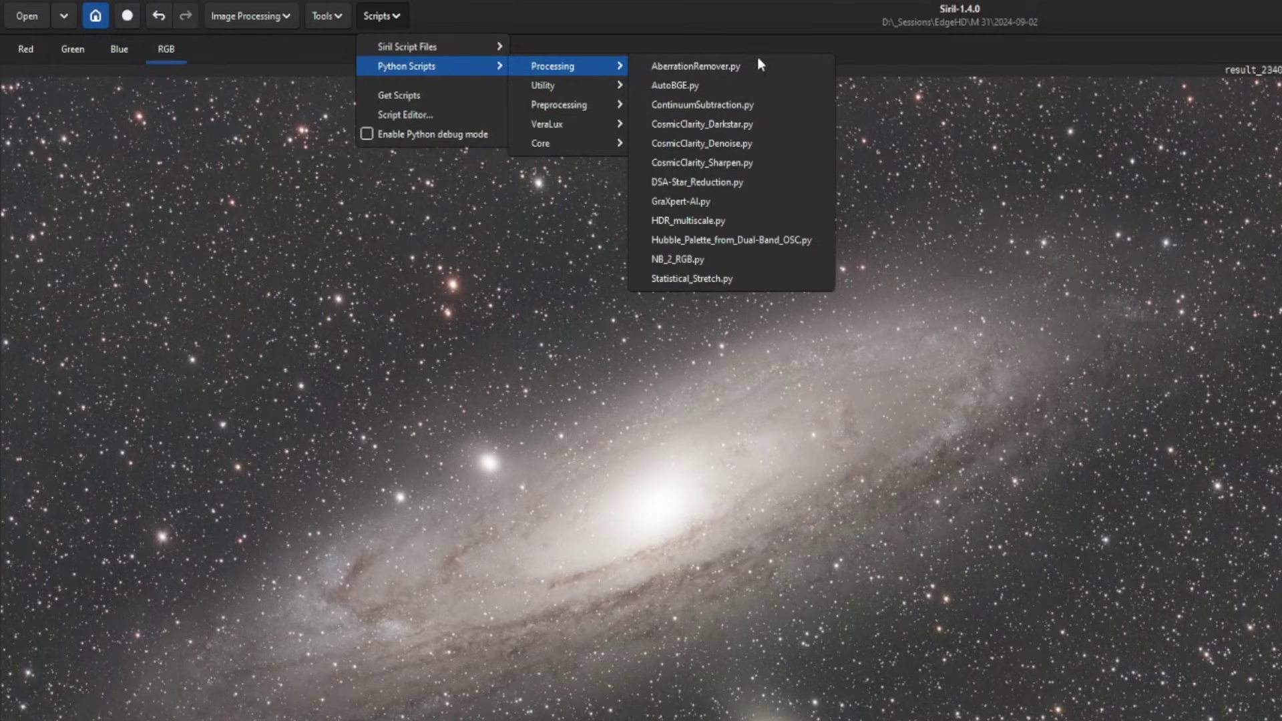
pyautogui.click(765, 168)
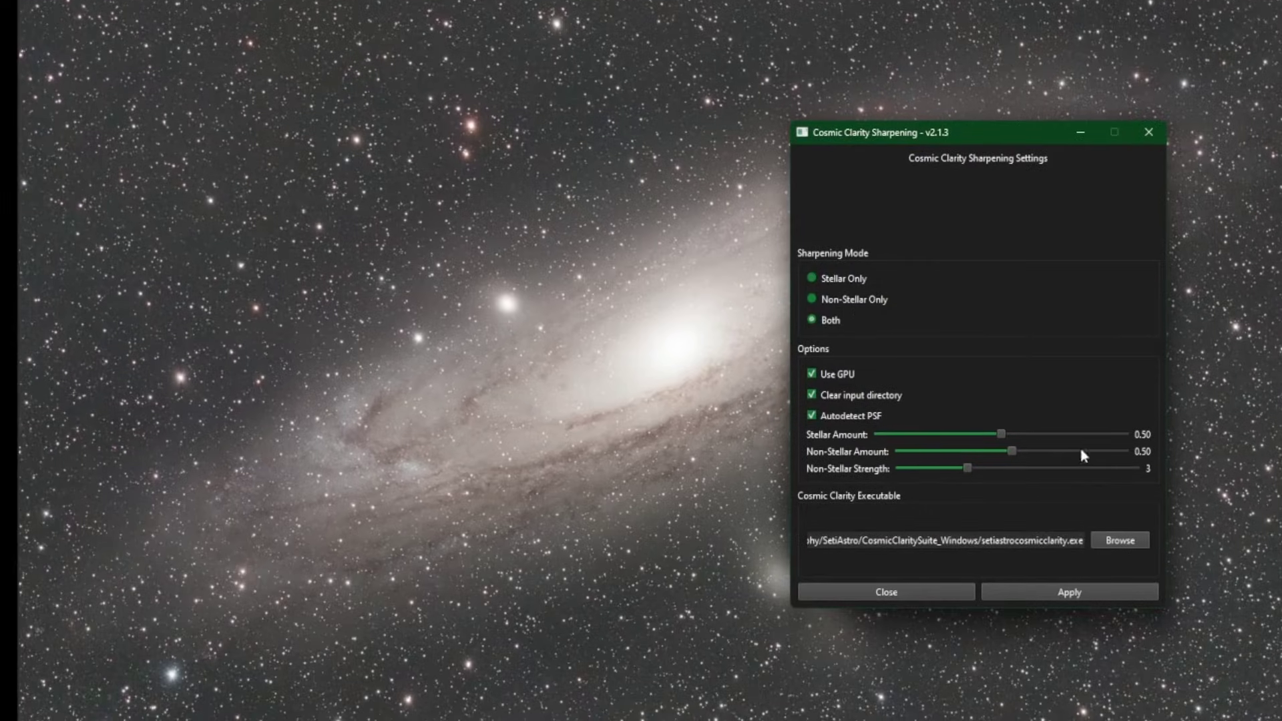
pyautogui.click(1082, 592)
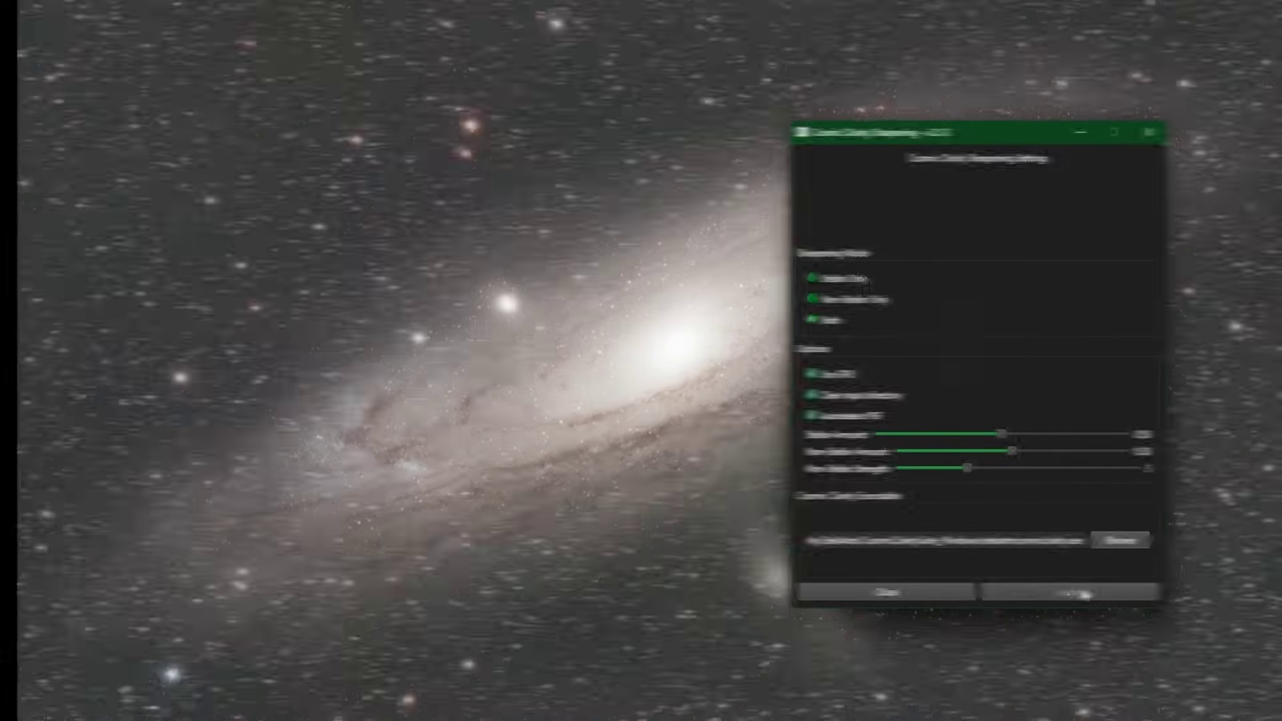
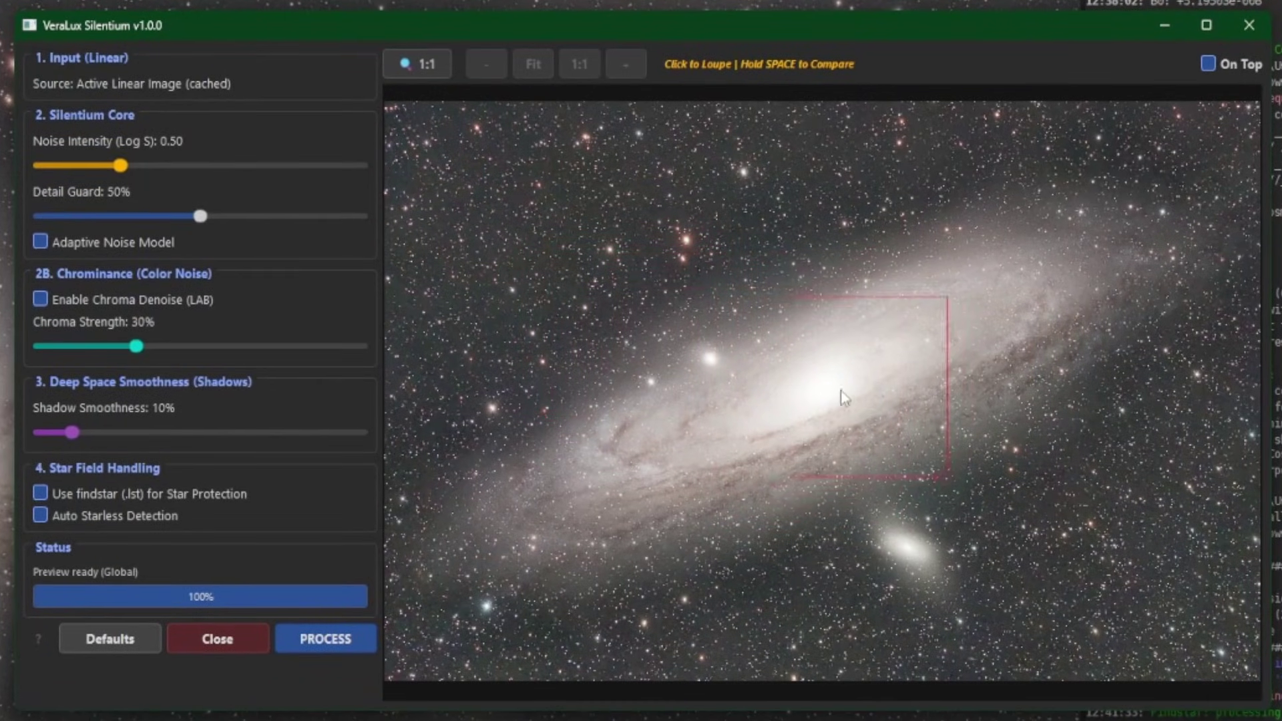
# Step: Compare the denoised preview with the original image in VeraLux Silentium
pyautogui.press('space')
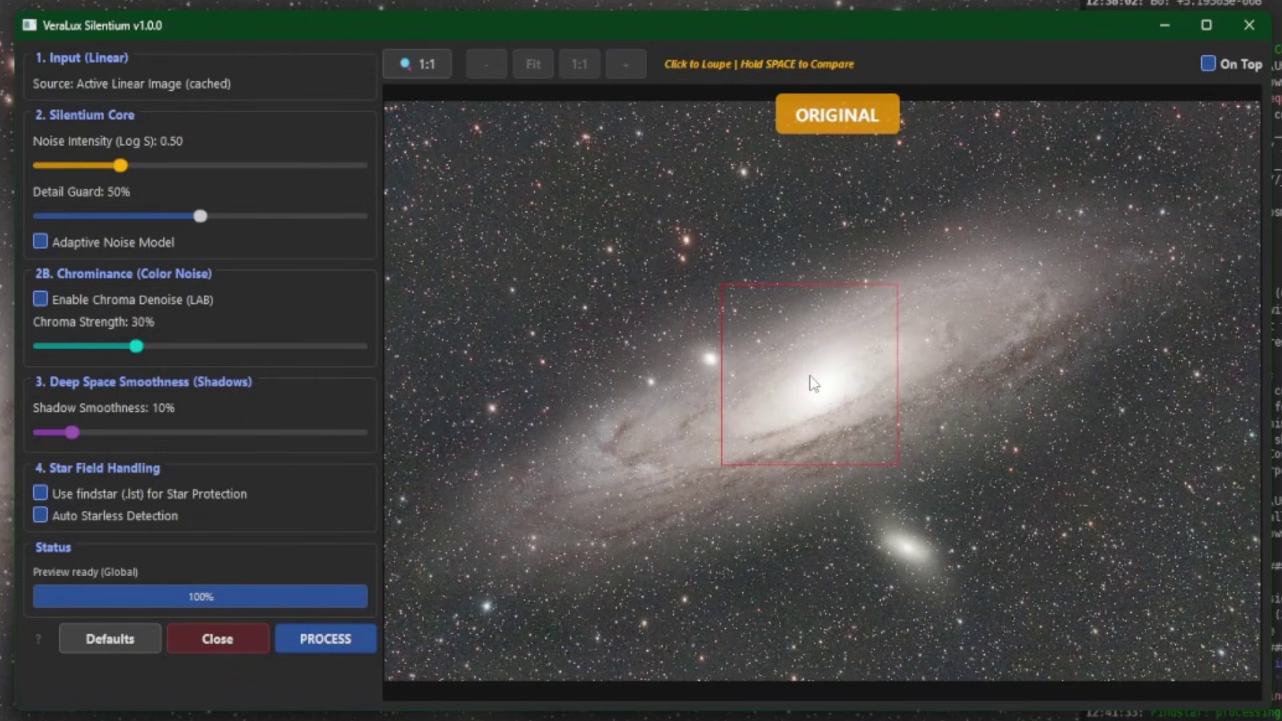
pyautogui.press('space')
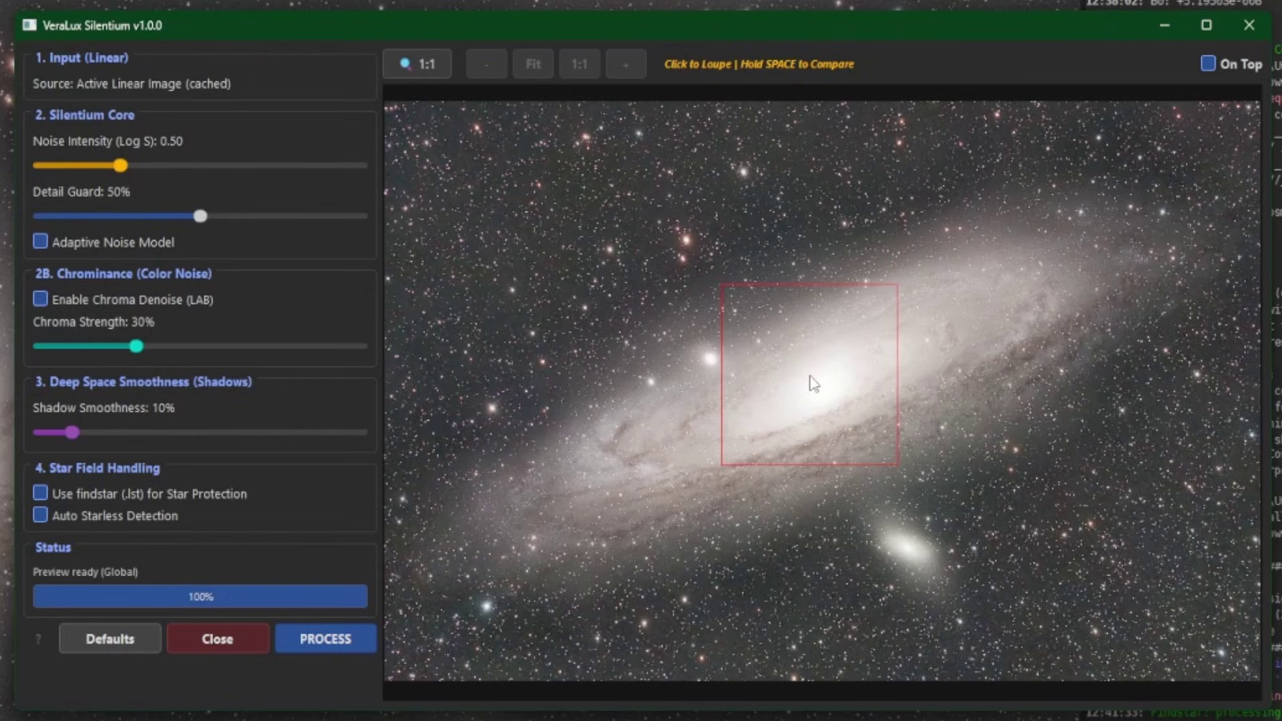
pyautogui.press('space')
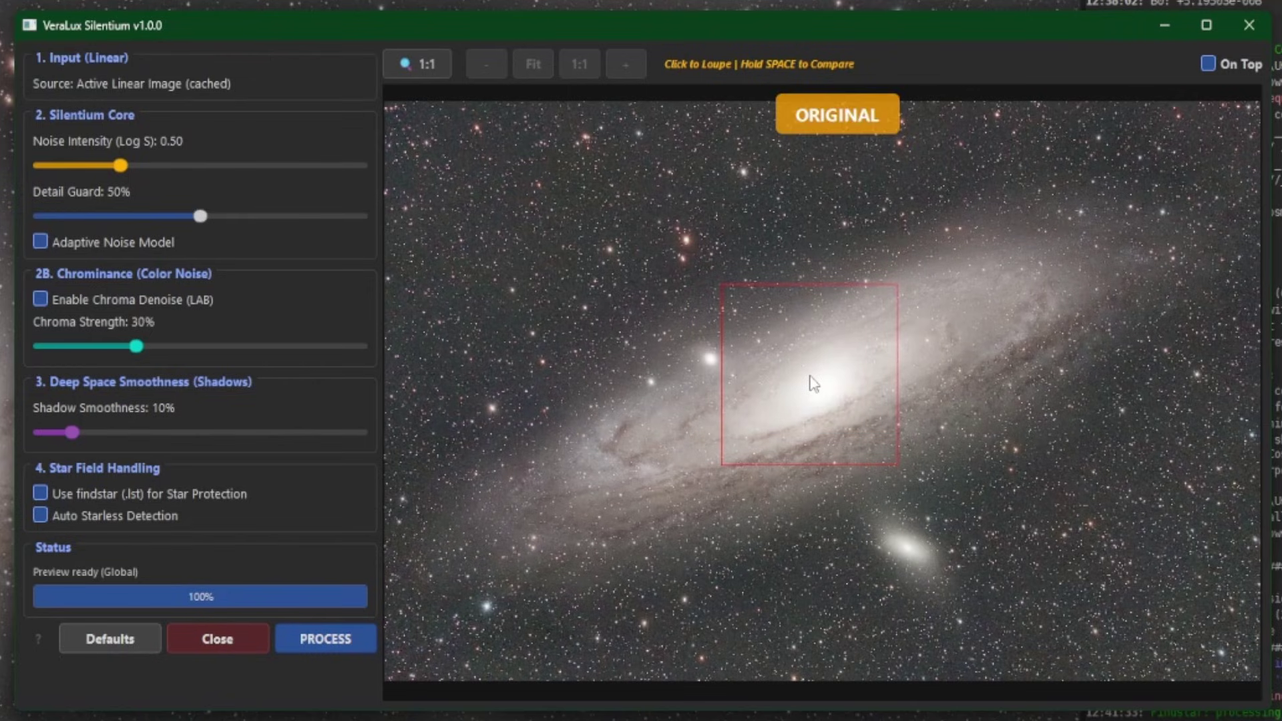
pyautogui.press('space')
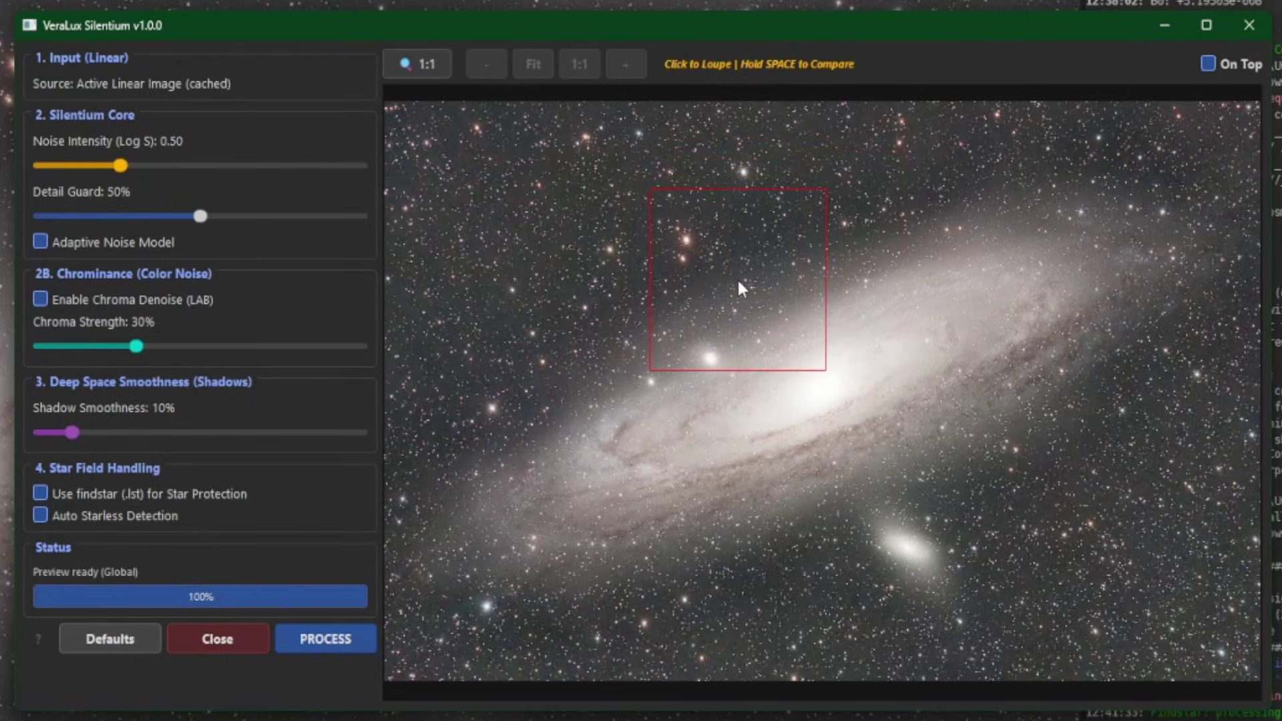
# Step: Inspect the dark star field above the galaxy in the 1:1 loupe and compare the denoised preview with the original
pyautogui.click(606, 365)
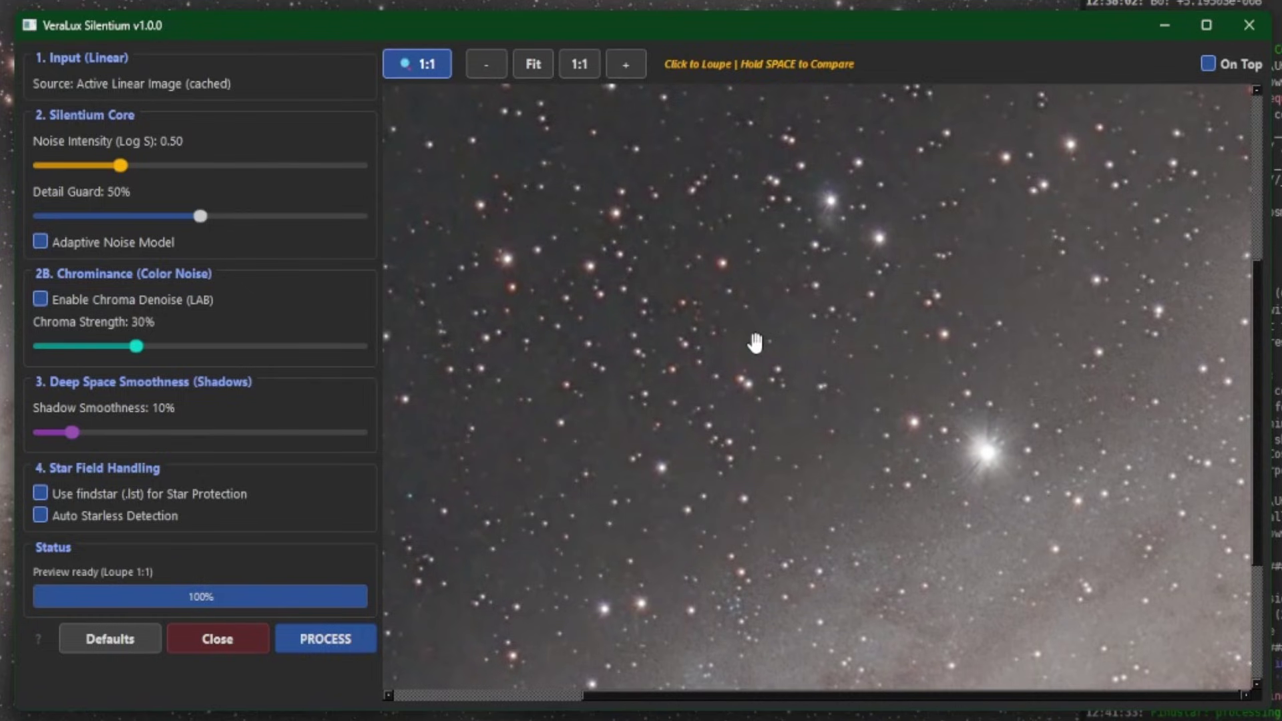
pyautogui.moveTo(755, 343); pyautogui.dragTo(804, 429)
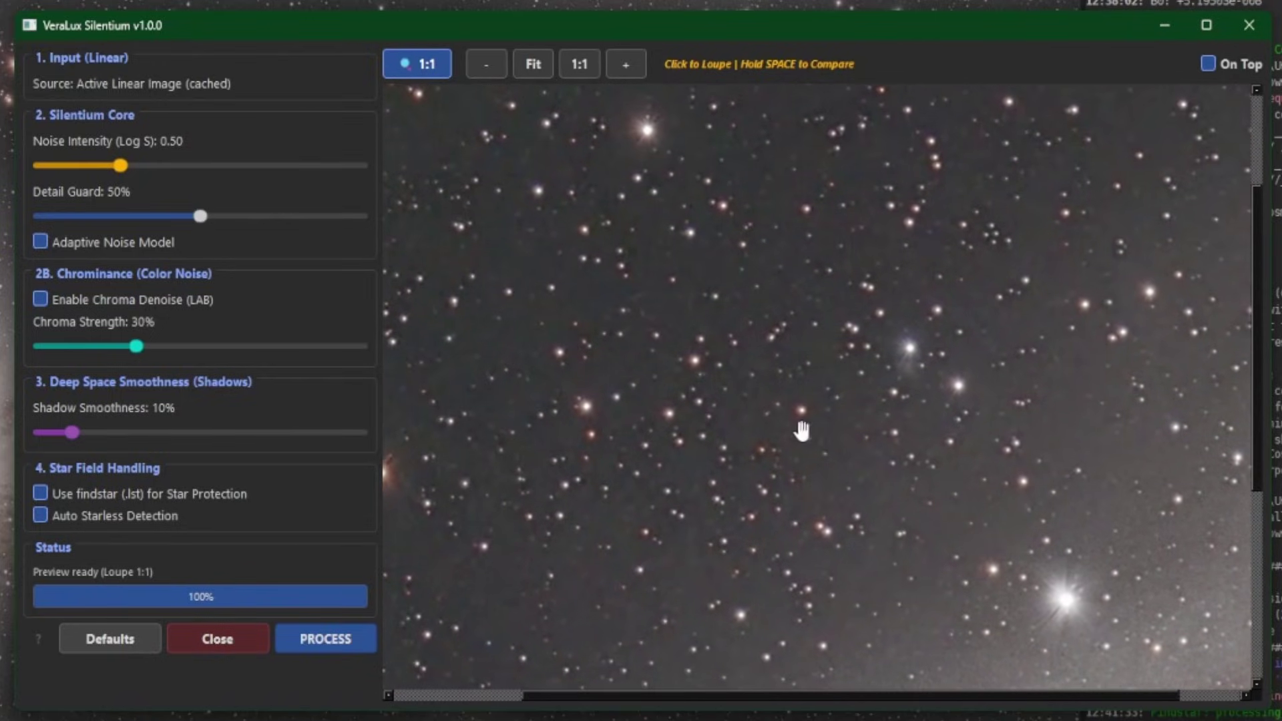
pyautogui.click(631, 65)
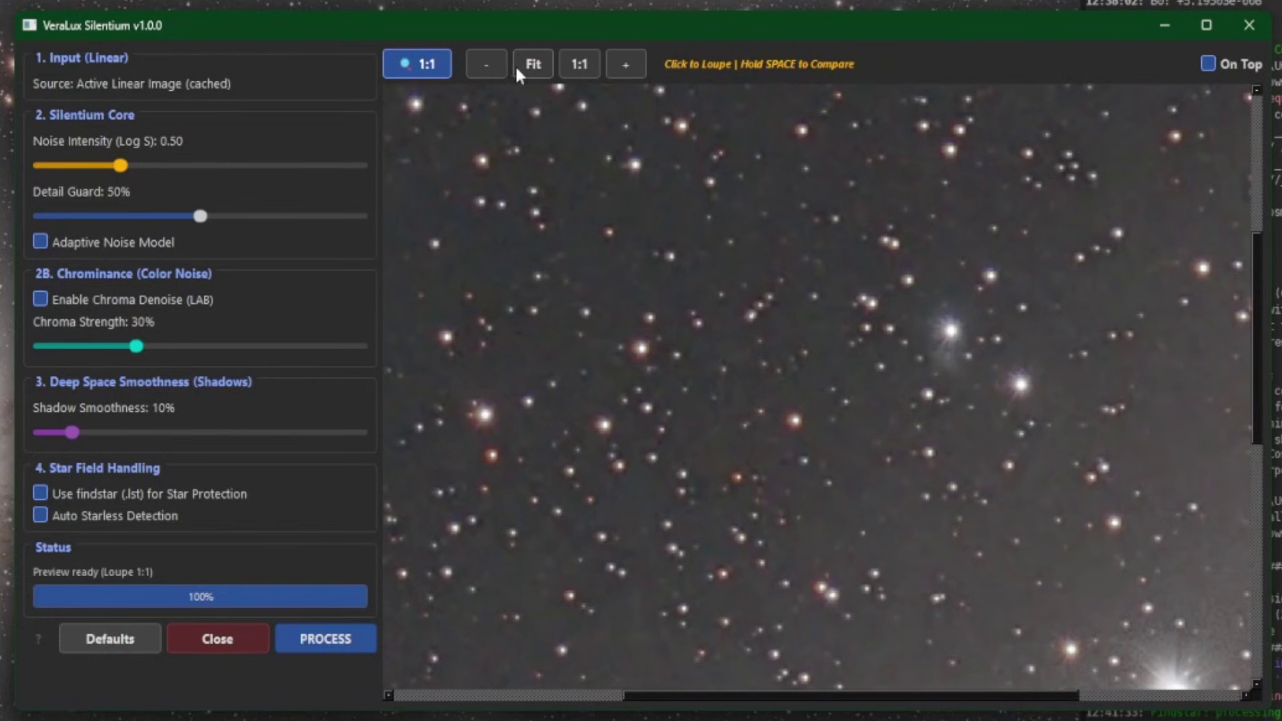
pyautogui.click(486, 66)
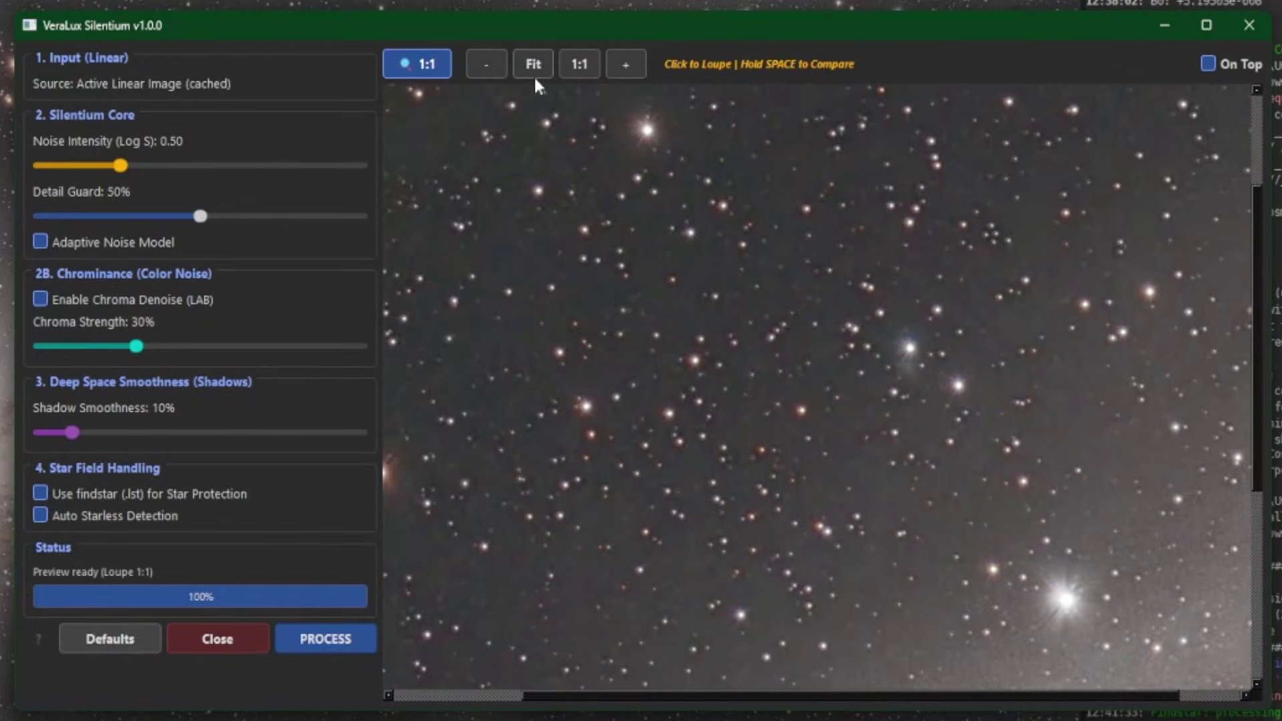
pyautogui.click(534, 63)
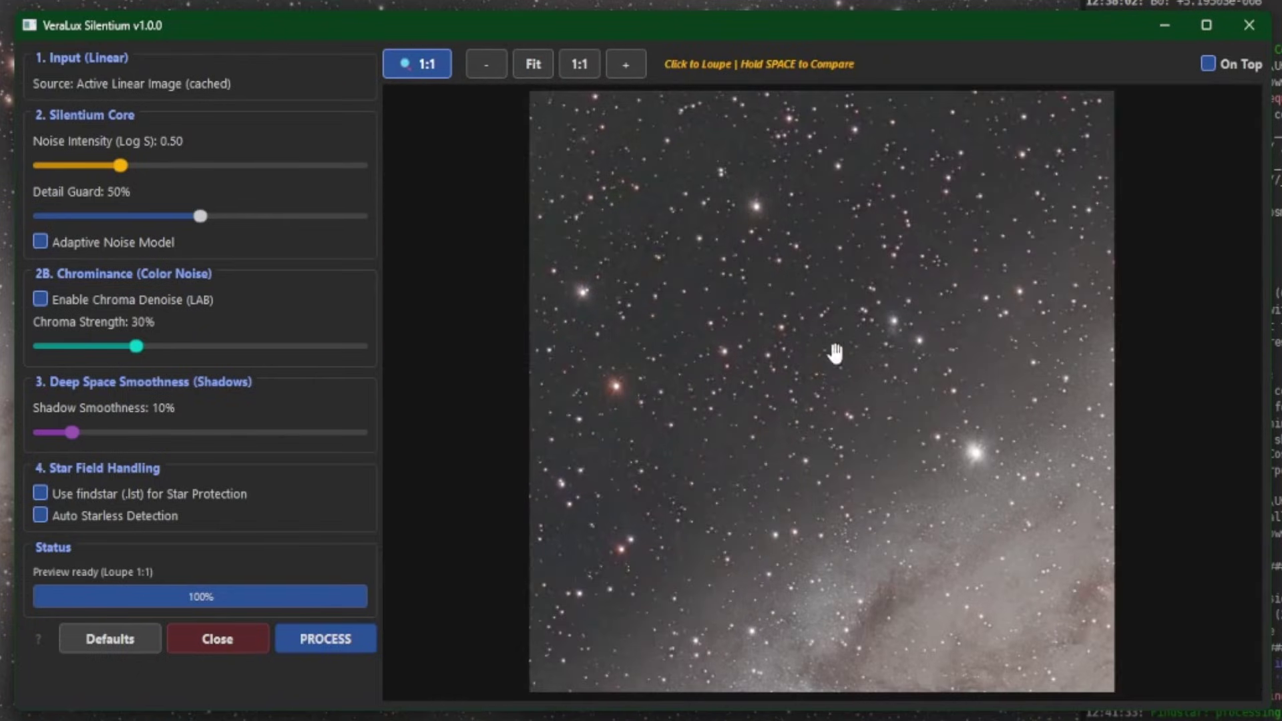
pyautogui.click(821, 431)
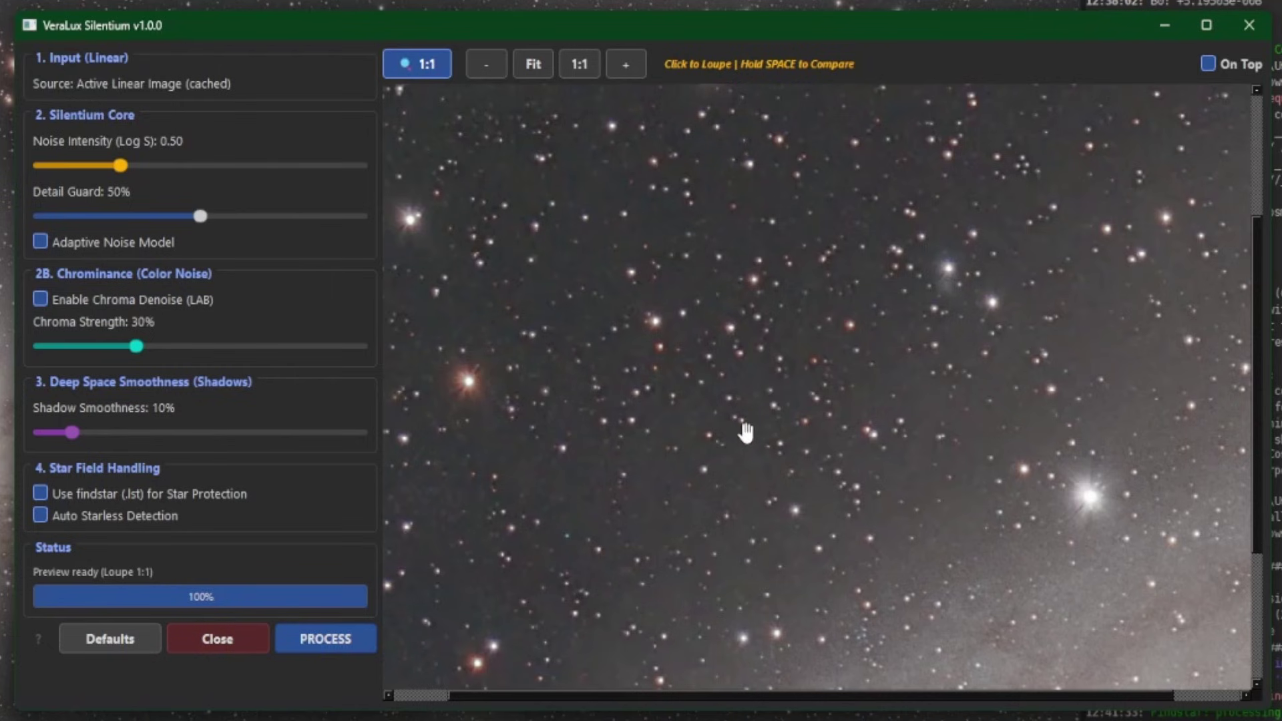
pyautogui.press('space')
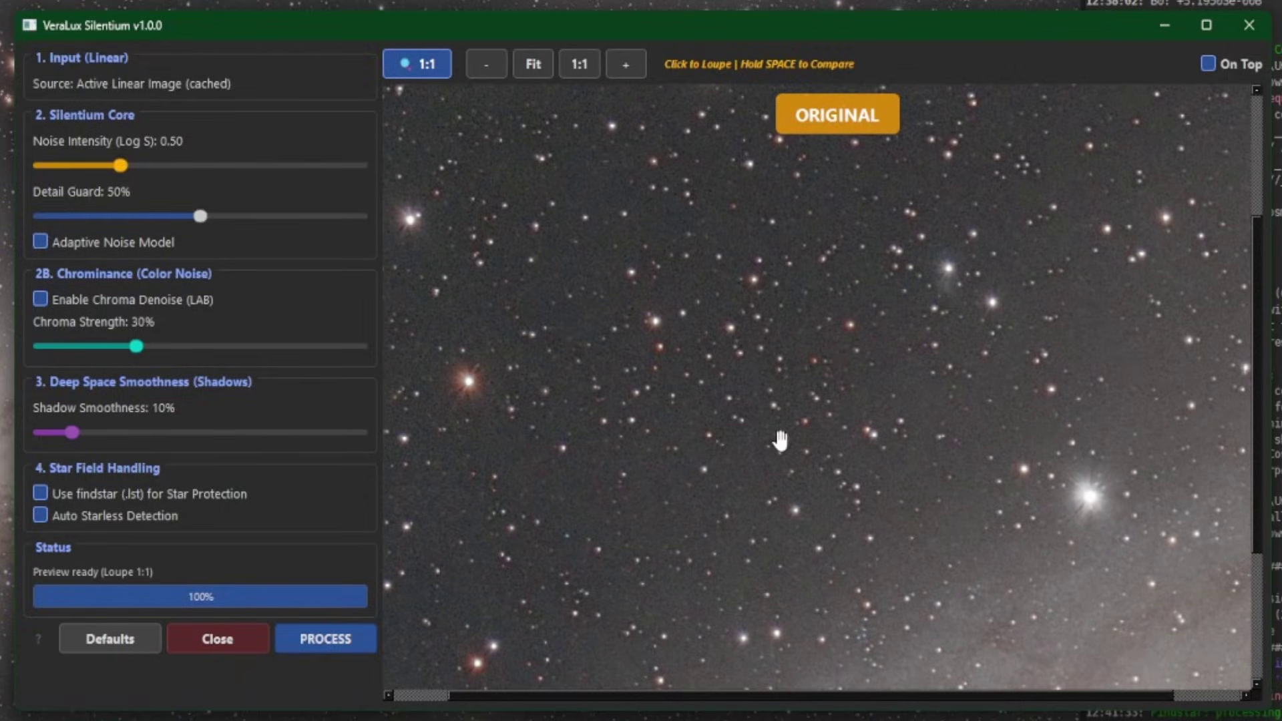
pyautogui.press('space')
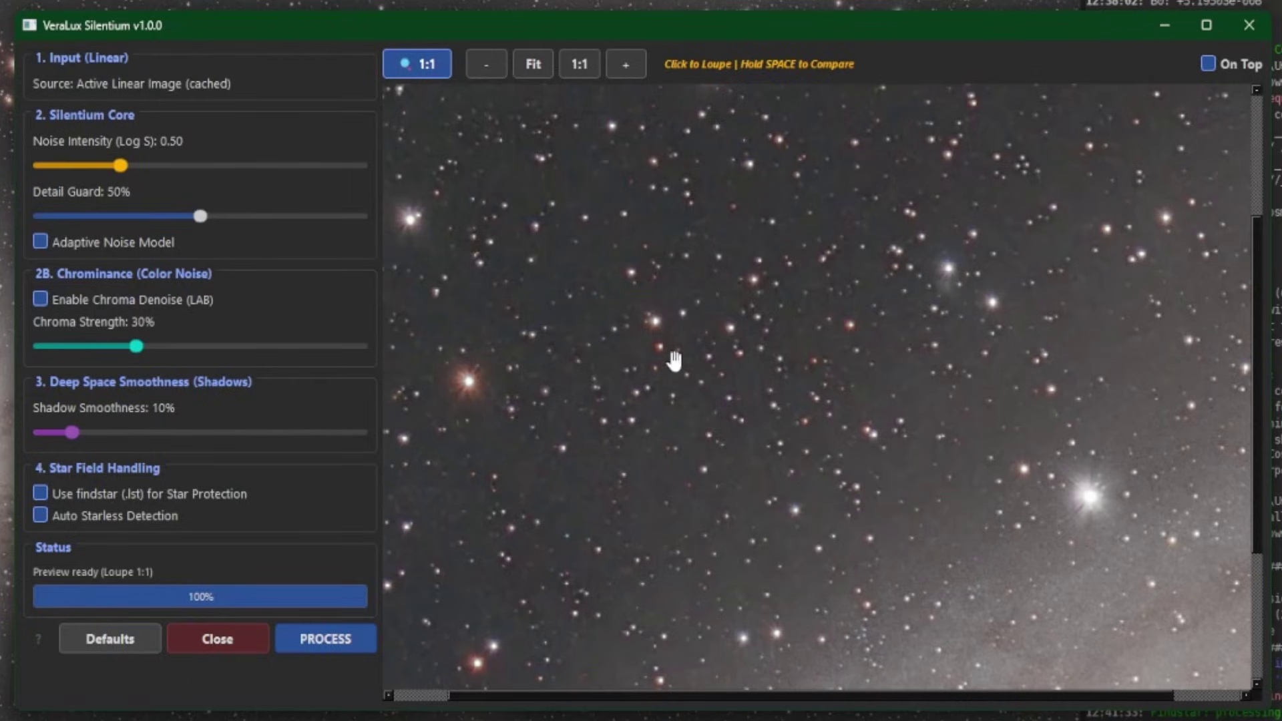
# Step: Examine other loupe areas at 1:1, ending on the bright companion galaxy and the nearby dust lanes
pyautogui.click(692, 294)
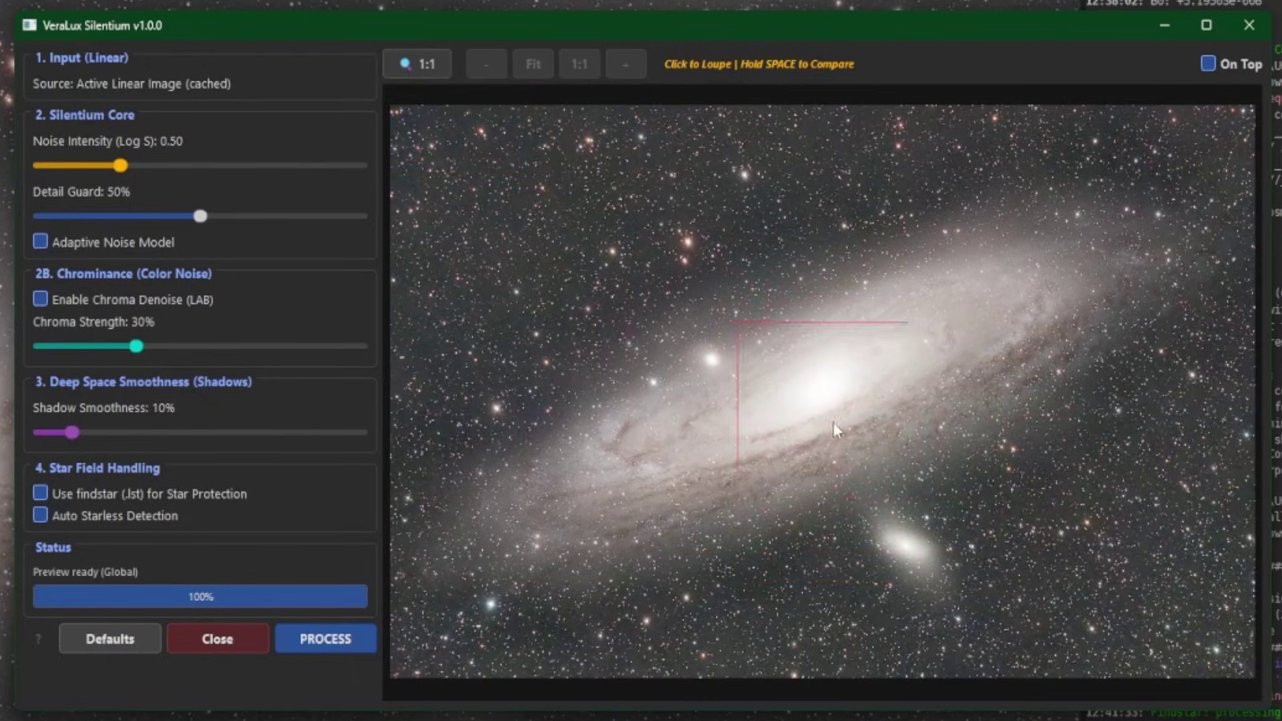
pyautogui.click(422, 67)
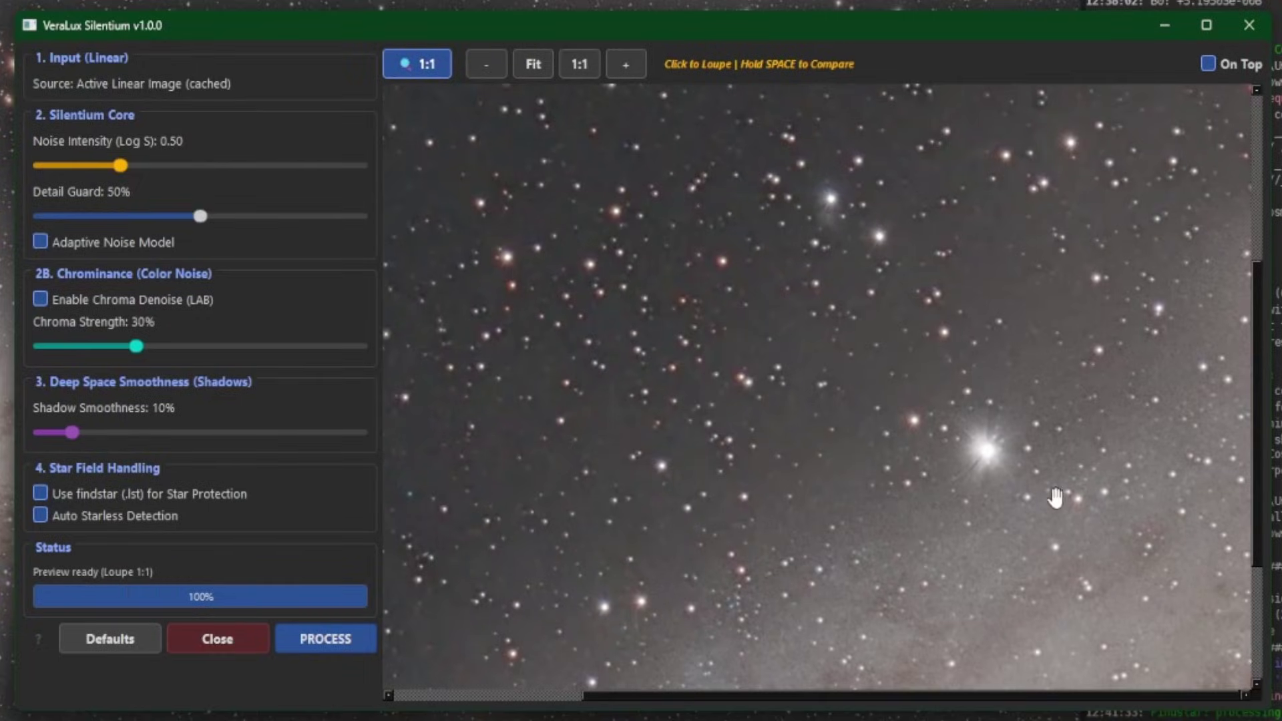
pyautogui.scroll(-3, 690, 410)
pyautogui.scroll(4, 812, 409)
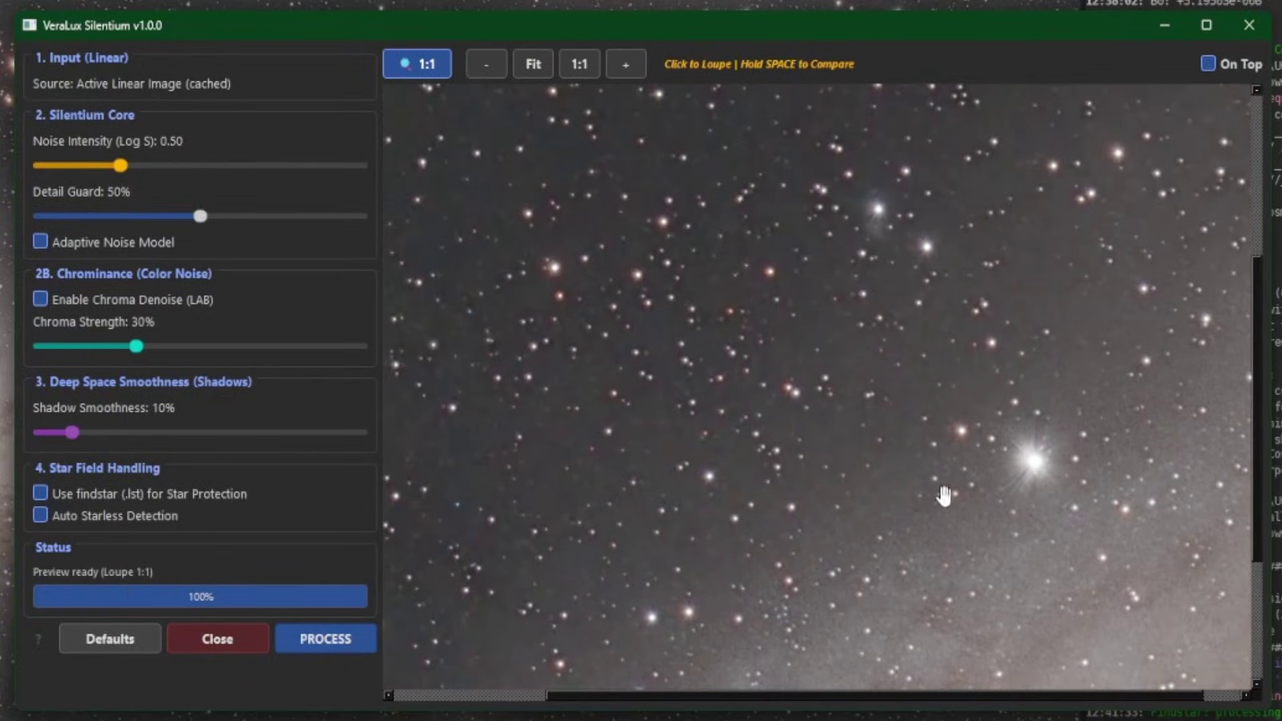
pyautogui.click(409, 64)
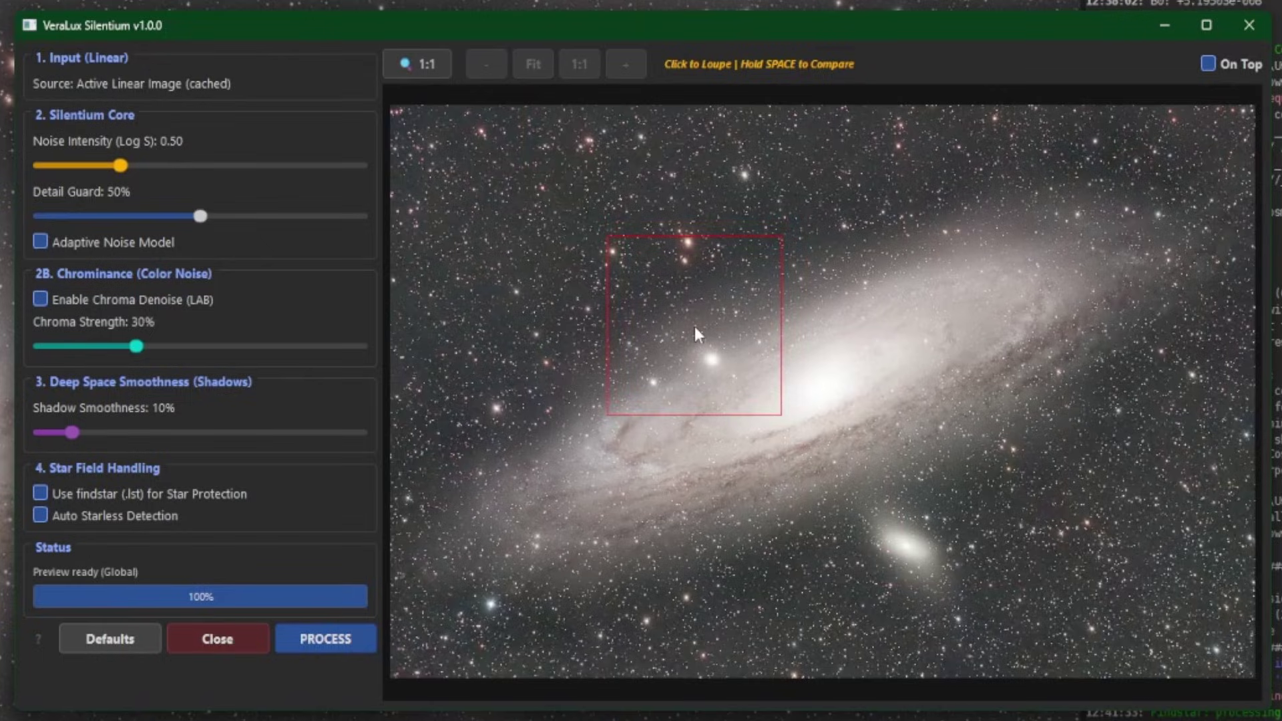
pyautogui.click(695, 327)
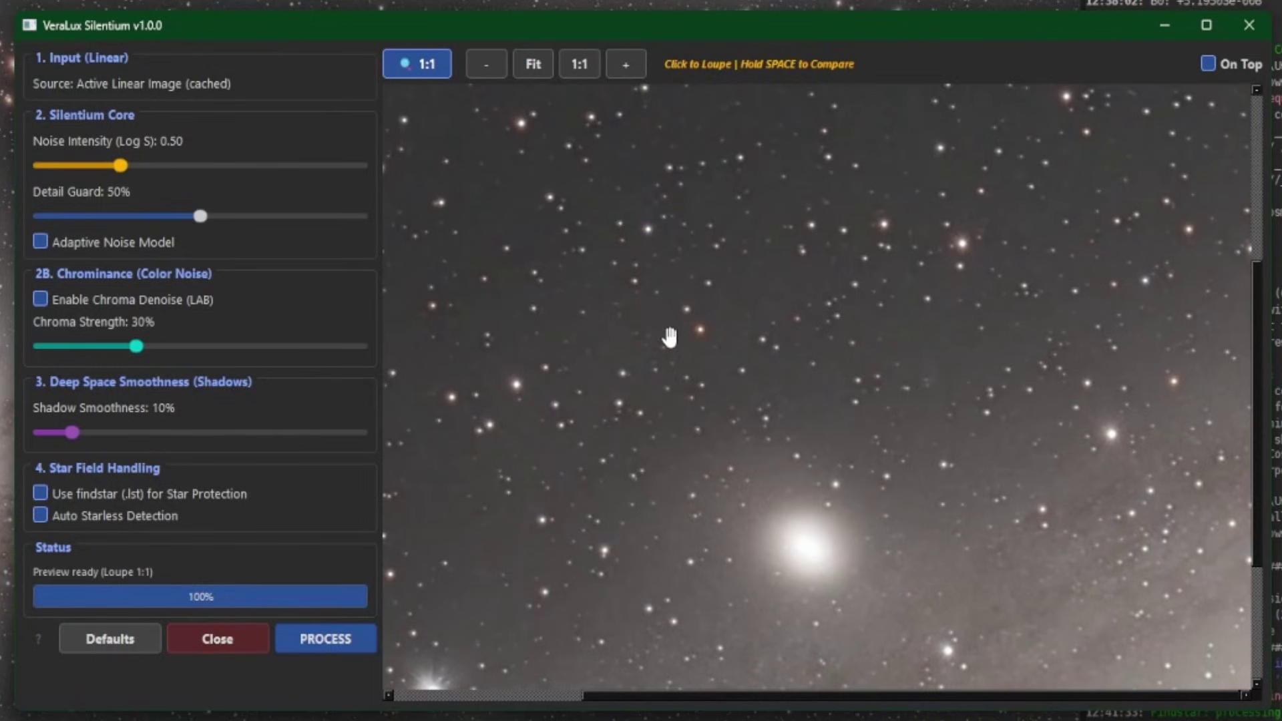
pyautogui.moveTo(948, 507); pyautogui.dragTo(893, 252)
pyautogui.moveTo(724, 177); pyautogui.dragTo(801, 259)
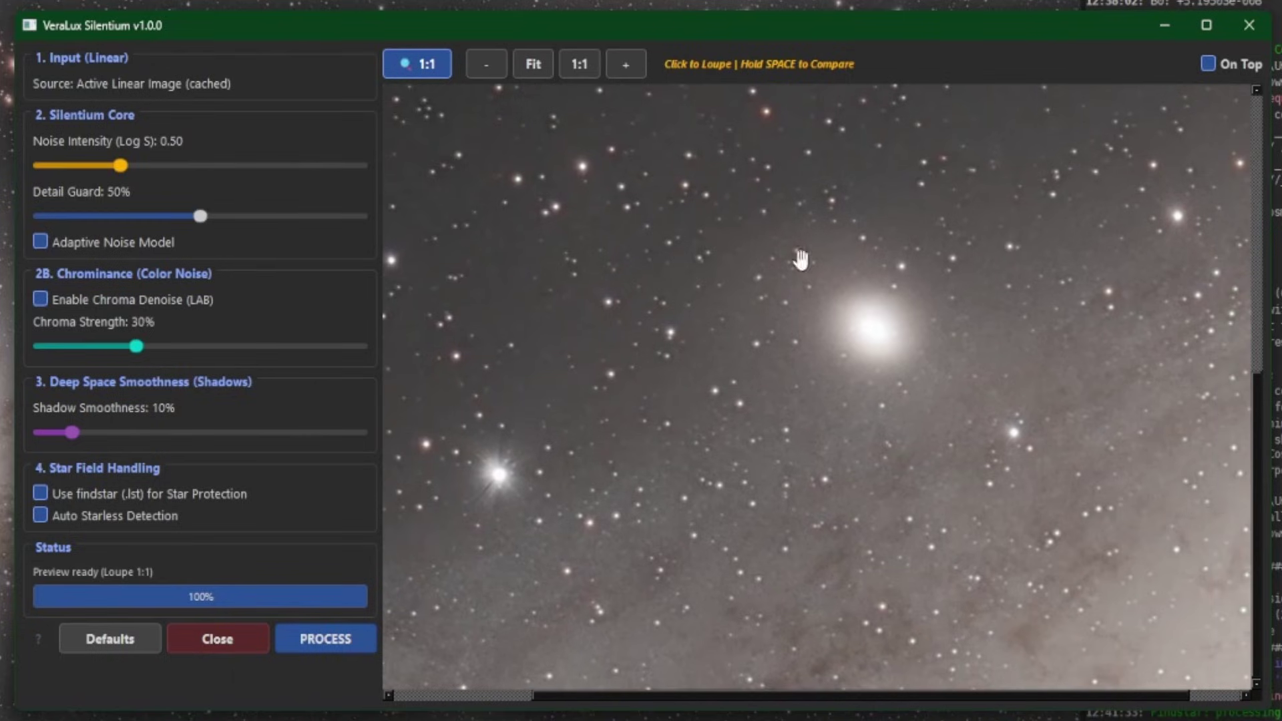
pyautogui.moveTo(1107, 578); pyautogui.dragTo(1044, 515)
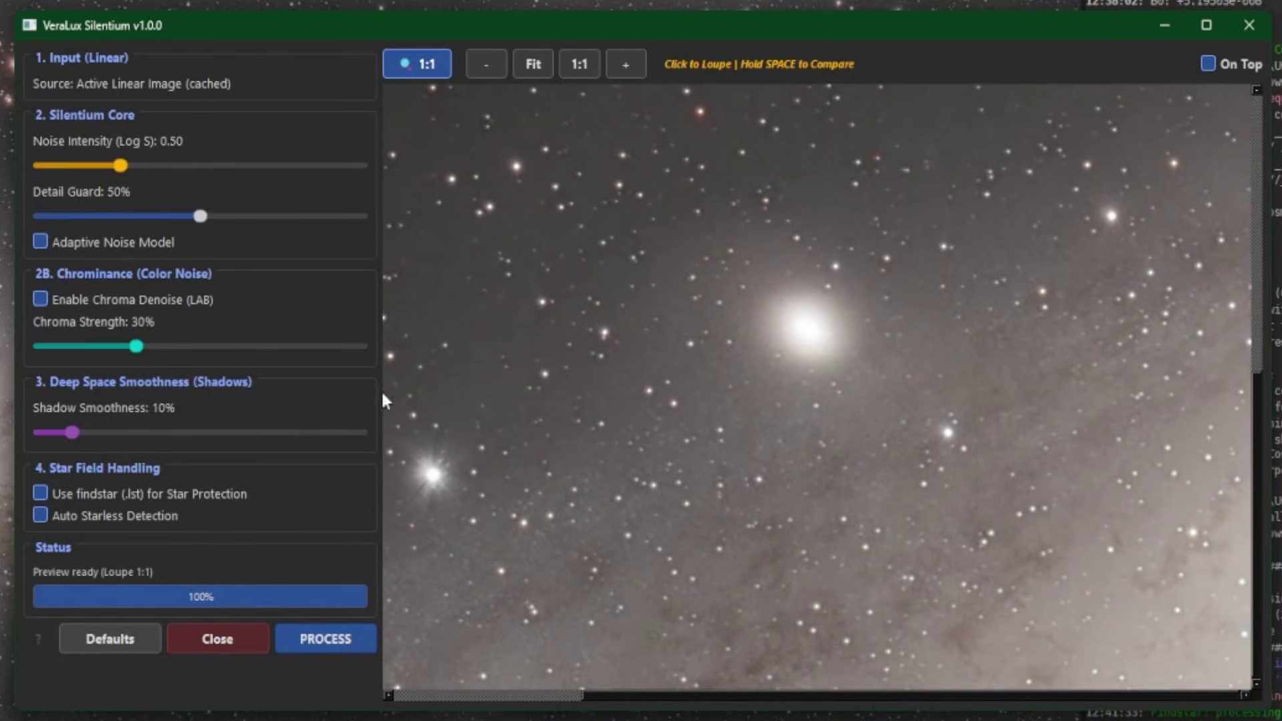
# Step: Try a Noise Intensity of 1.52 and compare the loupe preview with the original image
pyautogui.moveTo(124, 170); pyautogui.dragTo(283, 175)
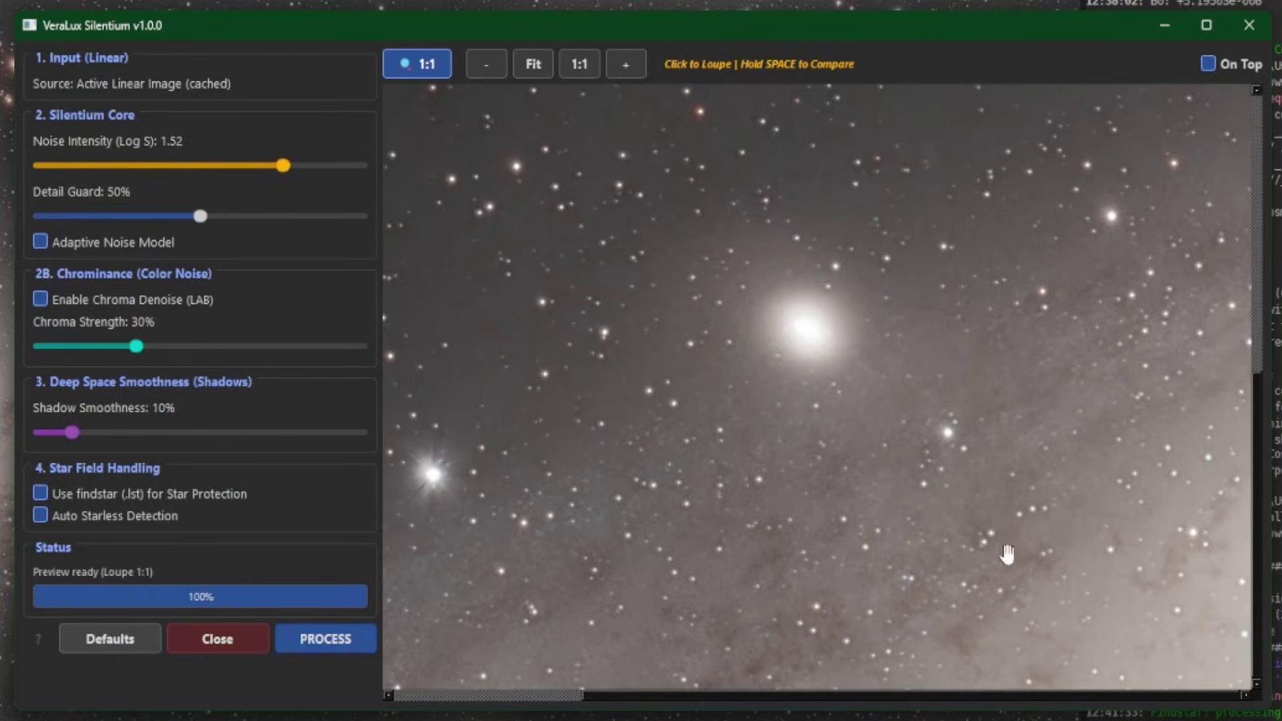
pyautogui.press('space')
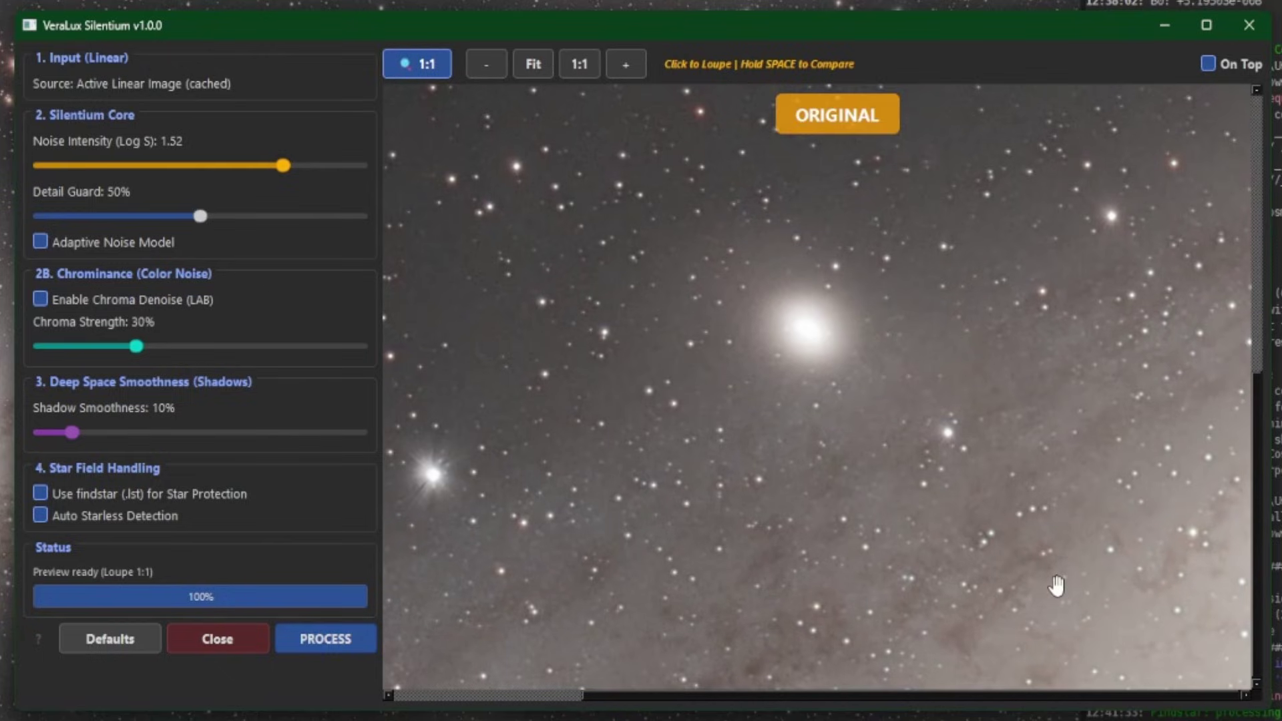
pyautogui.press('space')
pyautogui.press('space')
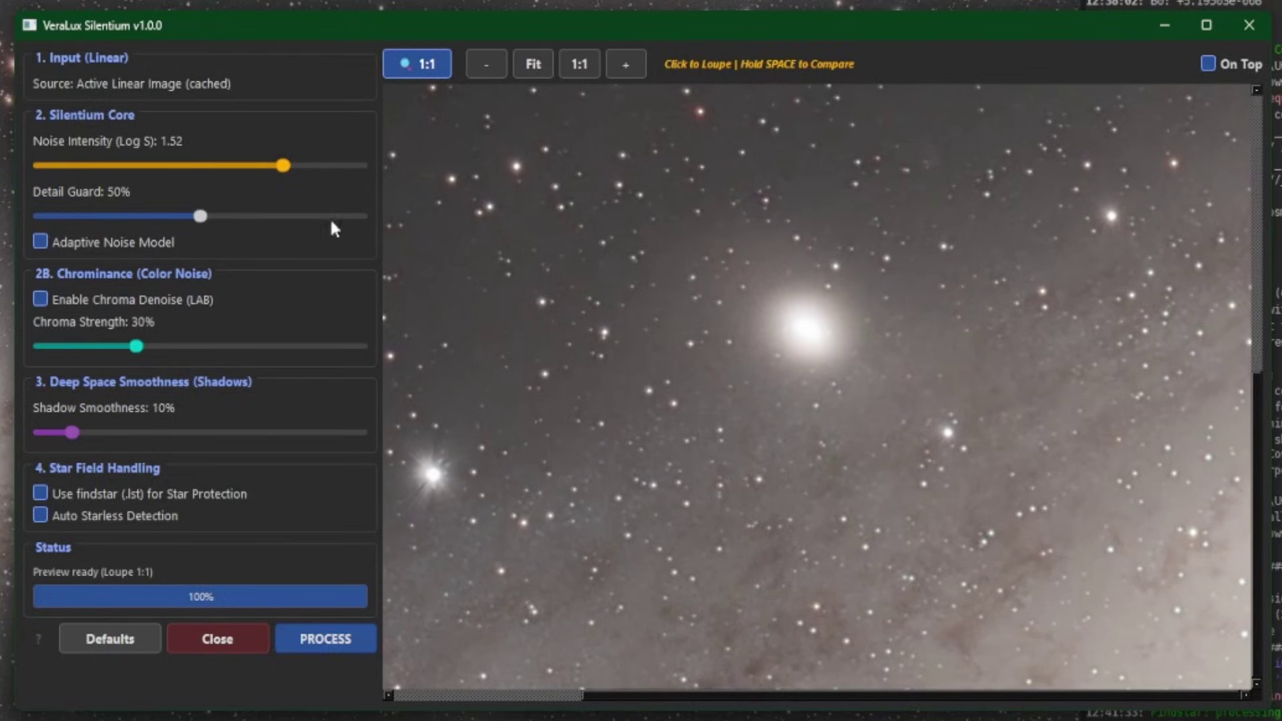
# Step: Try a Noise Intensity of 2.00 against the original image, and restore the intensity to 0.50
pyautogui.moveTo(286, 168); pyautogui.dragTo(359, 170)
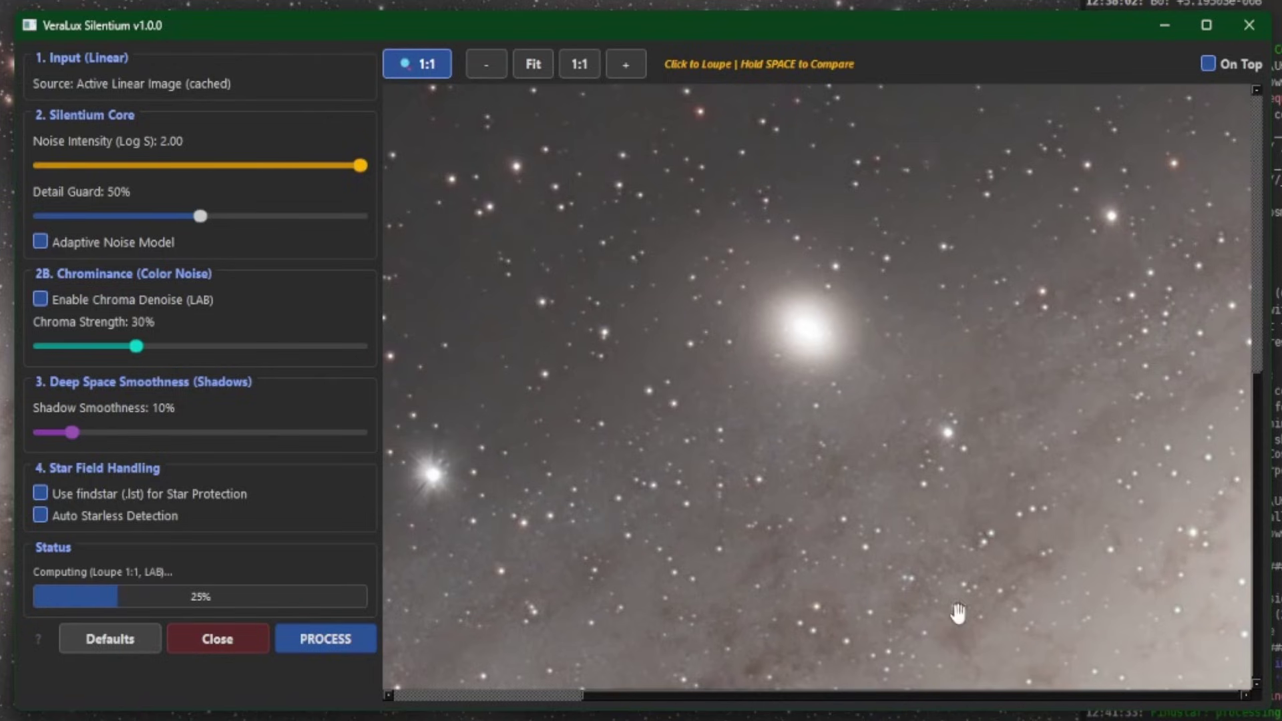
pyautogui.press('space')
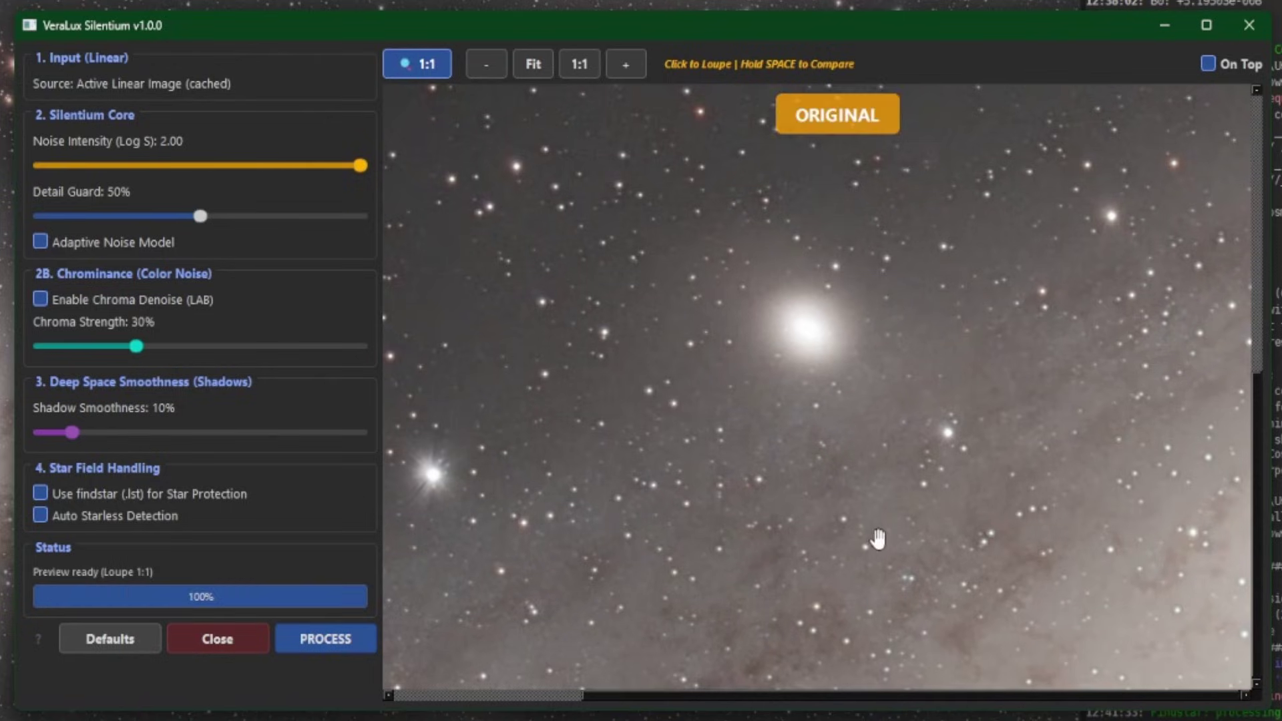
pyautogui.press('space')
pyautogui.press('space')
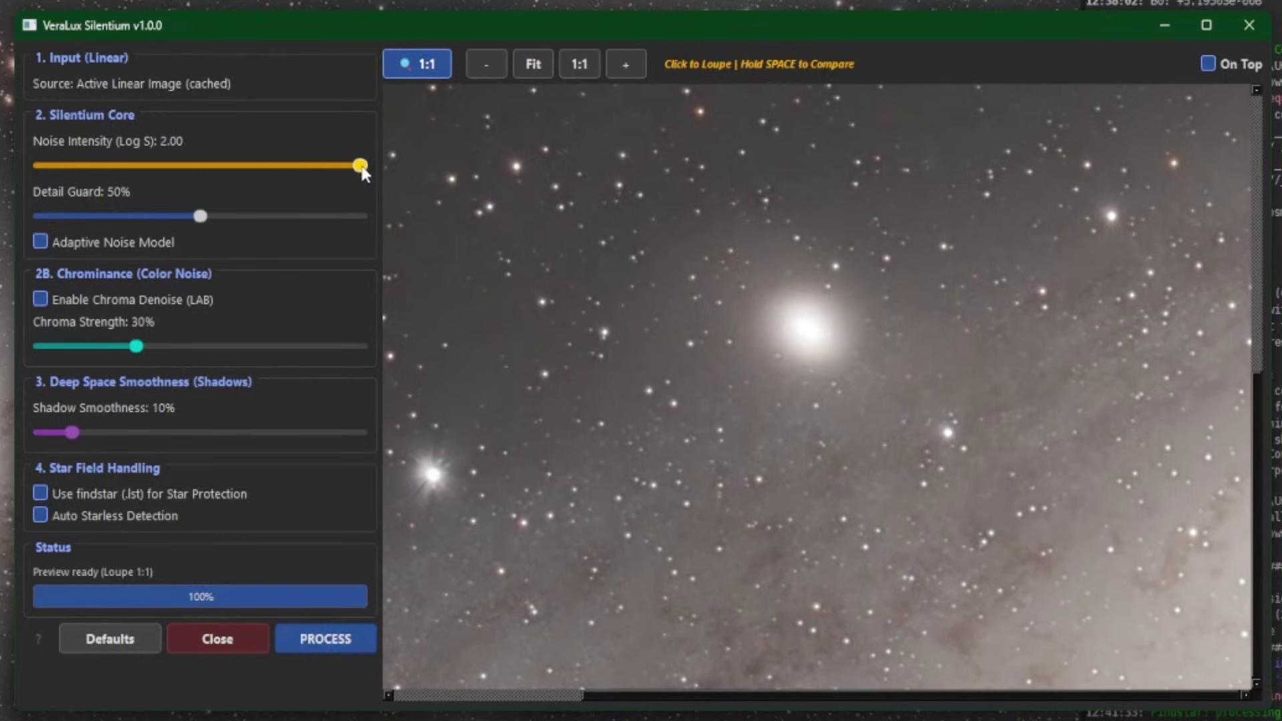
pyautogui.press('pagedown')
pyautogui.press('pagedown')
pyautogui.press('pagedown')
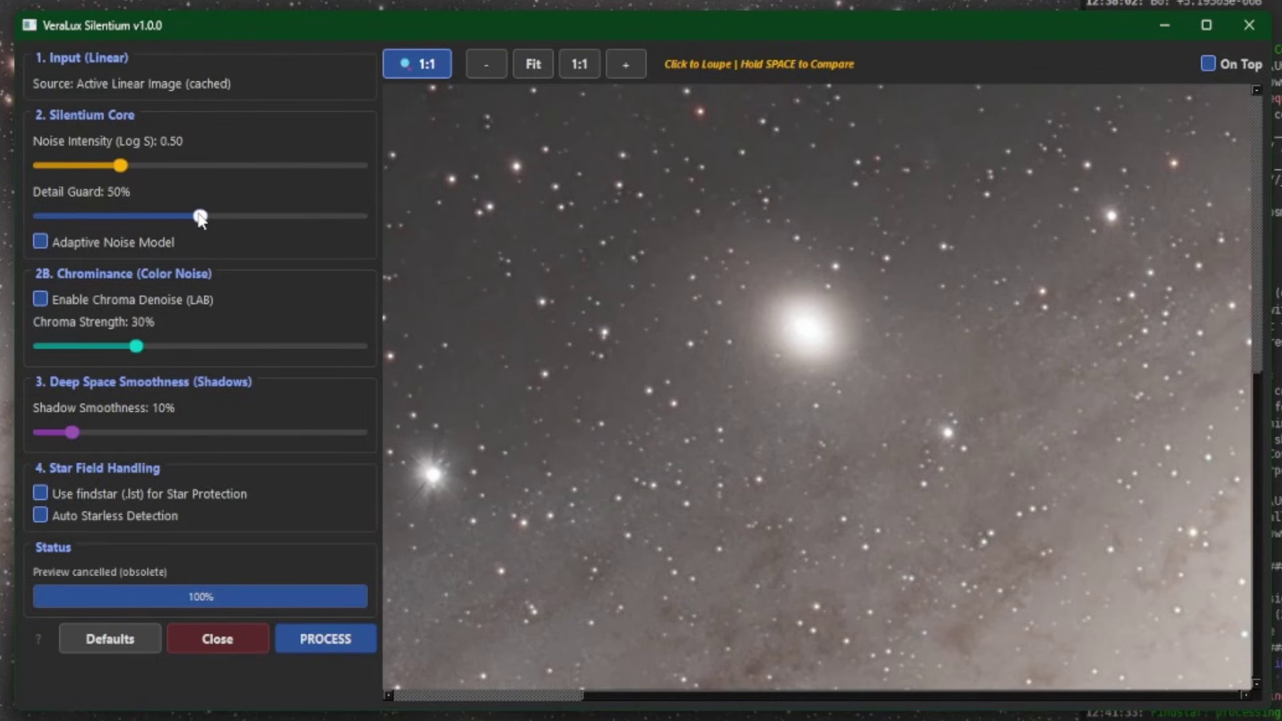
# Step: Try a Detail Guard of 83% against the original image, and reset it to 50%
pyautogui.moveTo(200, 218); pyautogui.dragTo(306, 219)
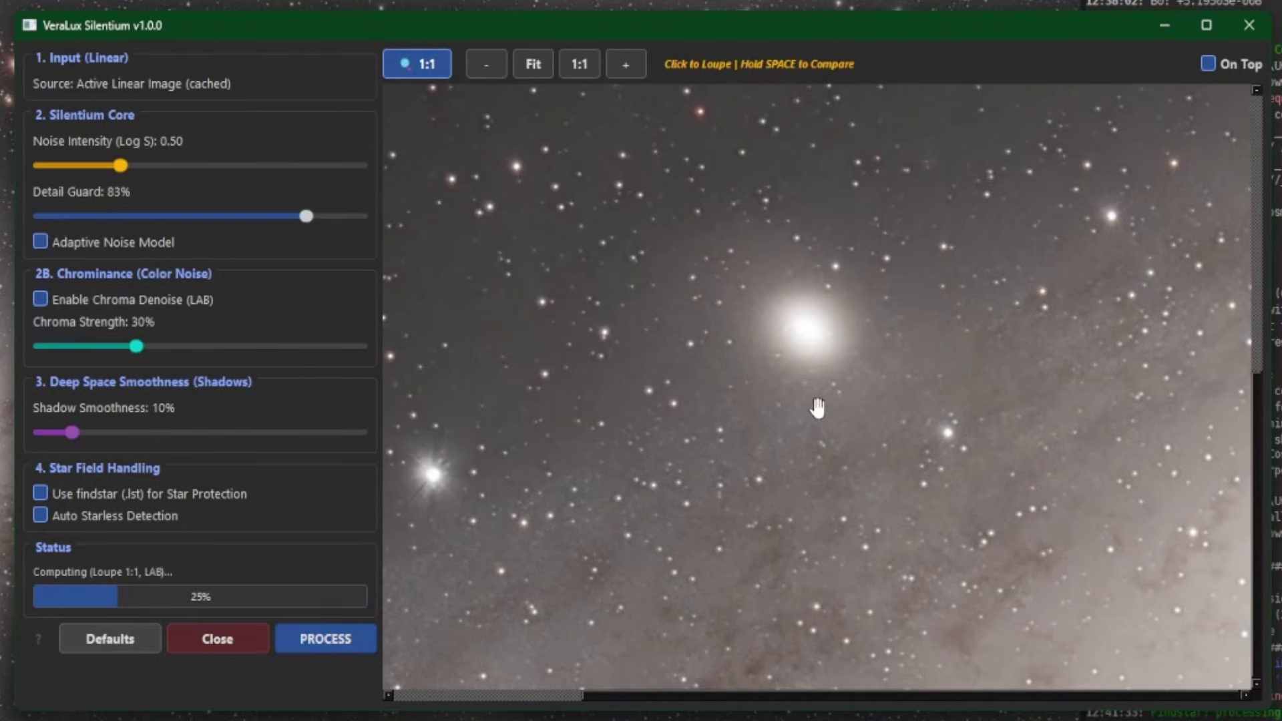
pyautogui.press('space')
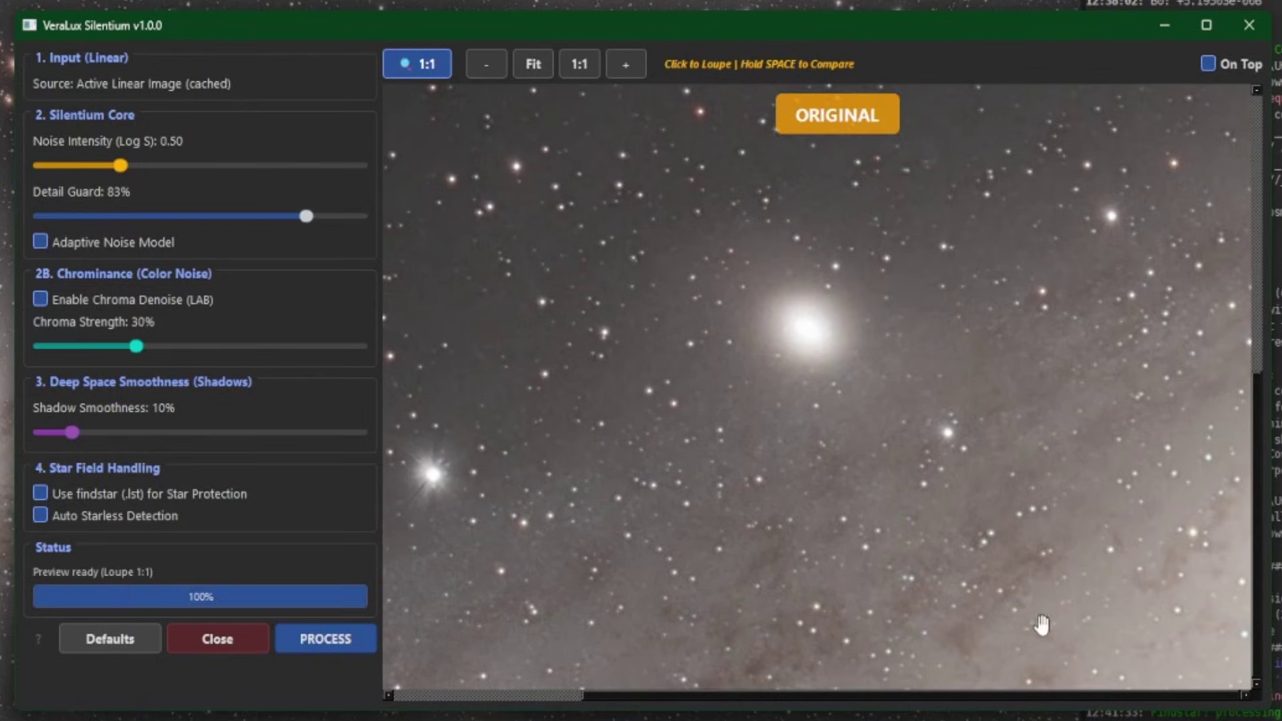
pyautogui.press('space')
pyautogui.press('space')
pyautogui.press('space')
pyautogui.press('space')
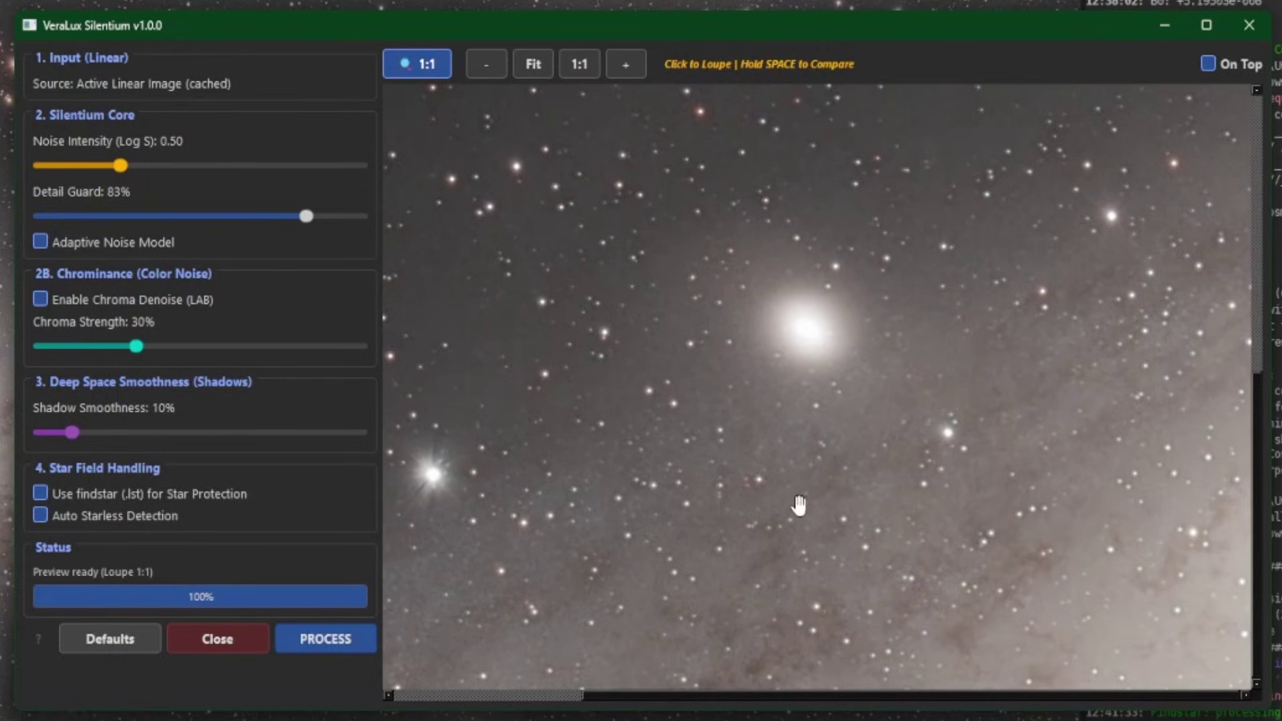
pyautogui.doubleClick(308, 213)
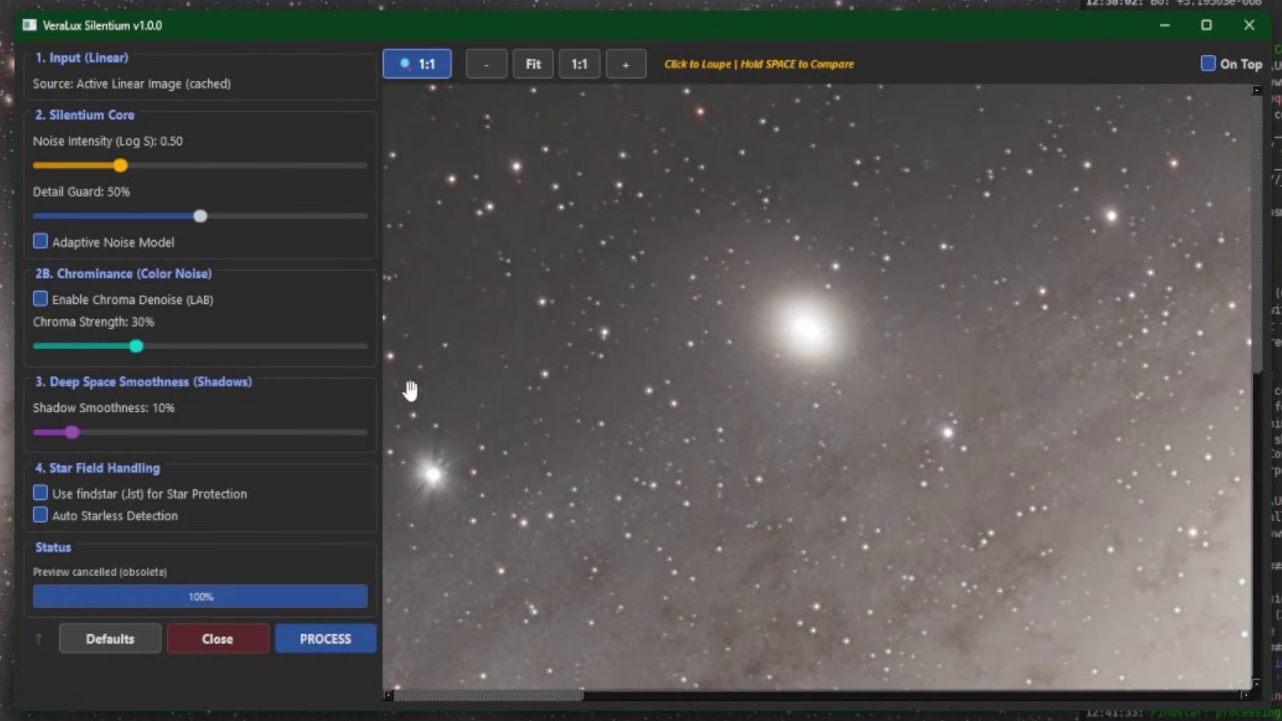
# Step: Toggle the LAB chroma denoise off and back on, and set the Shadow Smoothness to 42%
pyautogui.moveTo(343, 524)
pyautogui.click(38, 299)
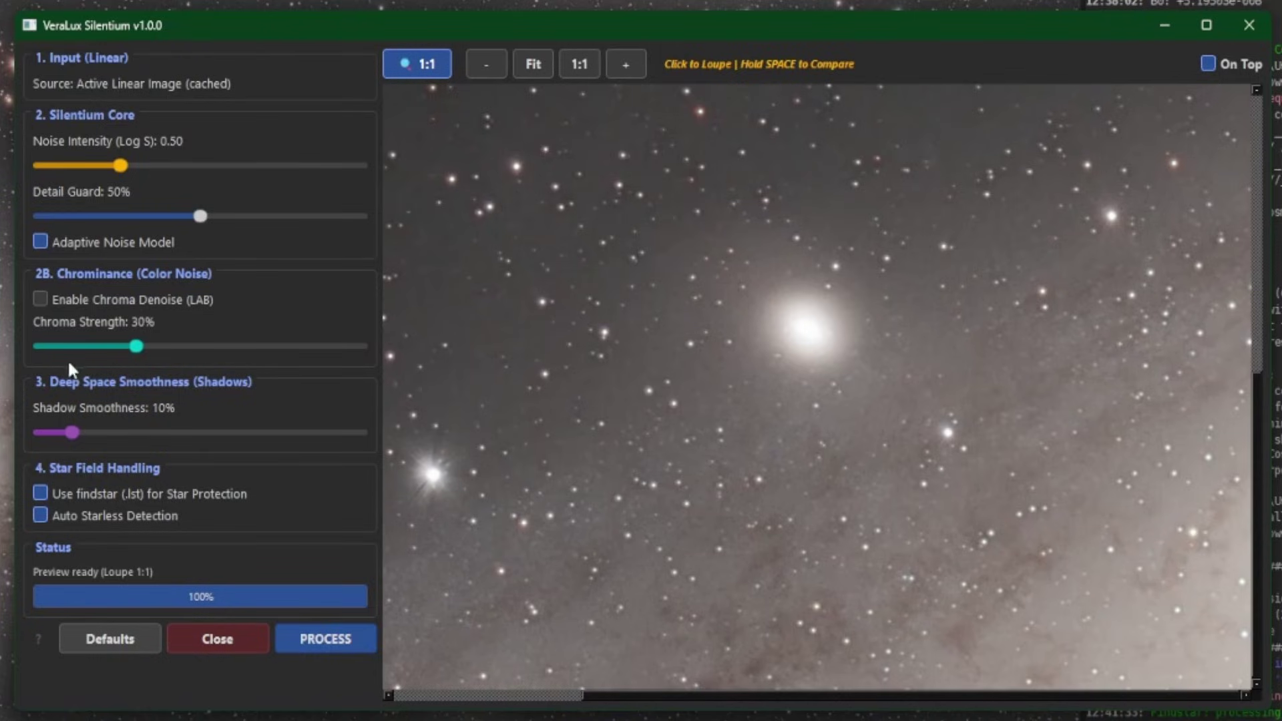
pyautogui.click(39, 300)
pyautogui.moveTo(70, 435); pyautogui.dragTo(174, 433)
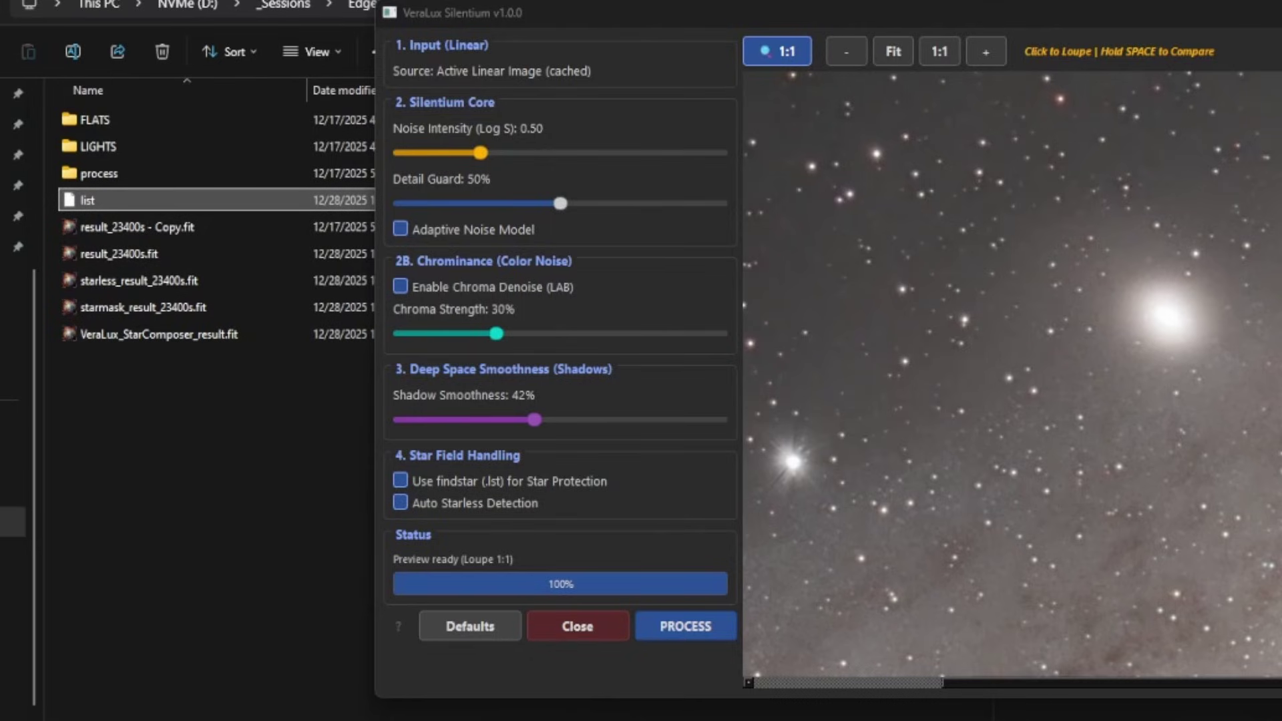
# Step: Check the dark star field in the loupe and process the full image with the current Silentium settings
pyautogui.click(461, 120)
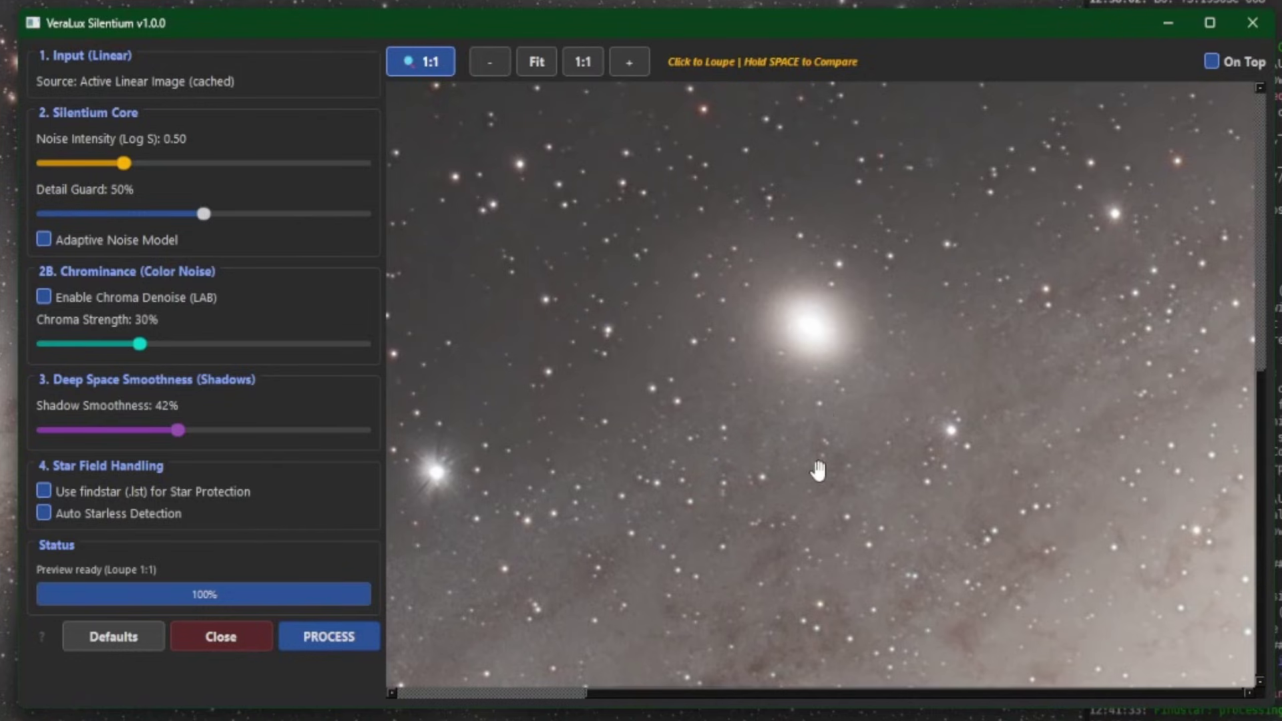
pyautogui.moveTo(736, 295); pyautogui.dragTo(888, 626)
pyautogui.moveTo(790, 187); pyautogui.dragTo(790, 332)
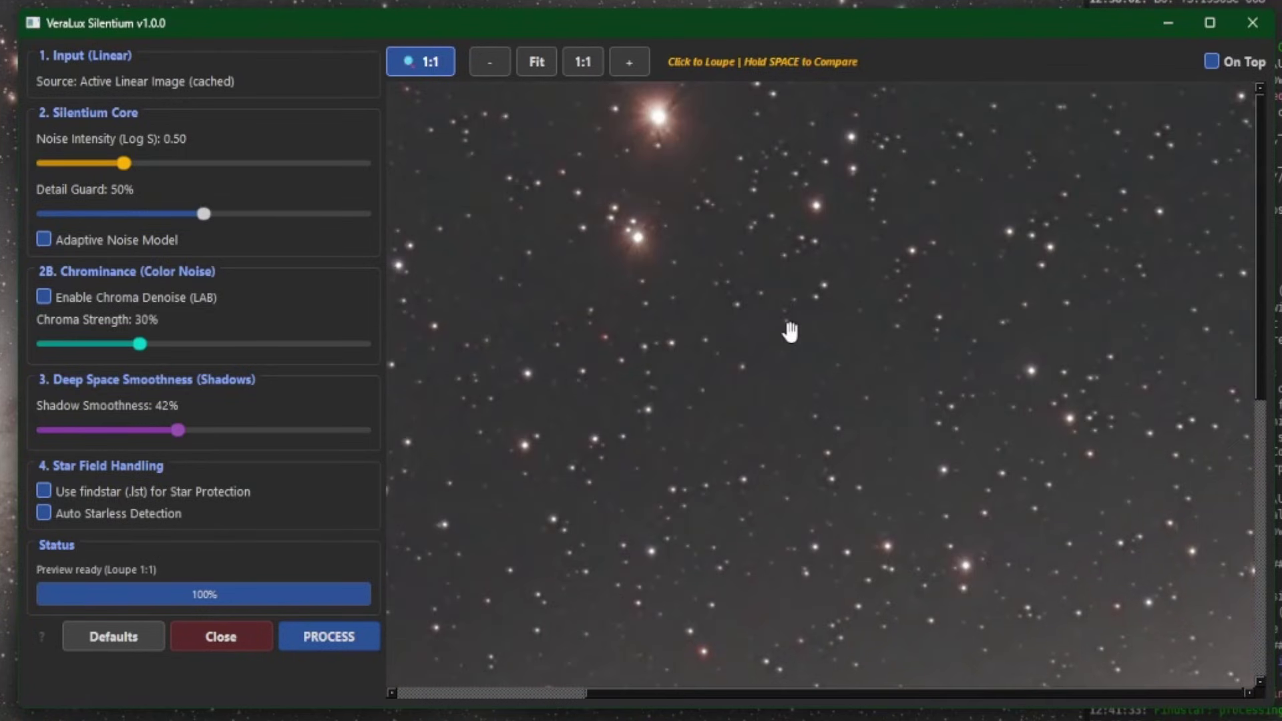
pyautogui.click(328, 643)
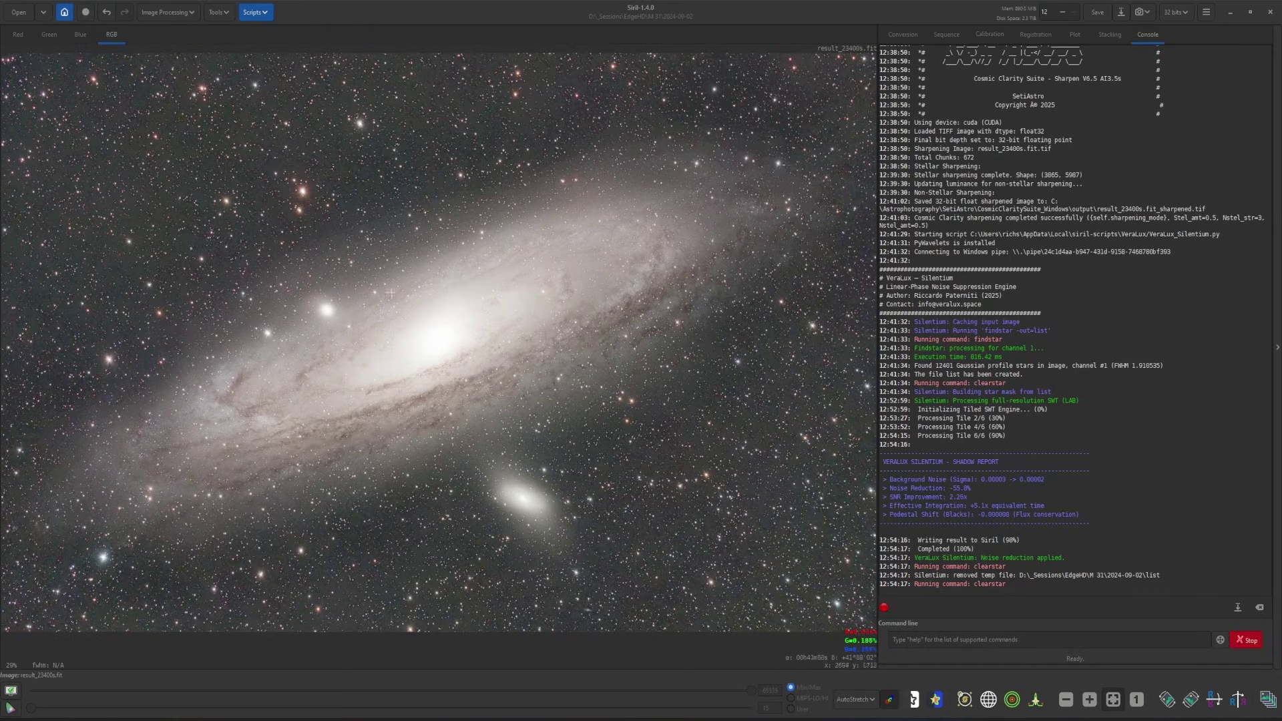
# Step: Switch the image display mode from AutoStretch to Linear
pyautogui.click(855, 702)
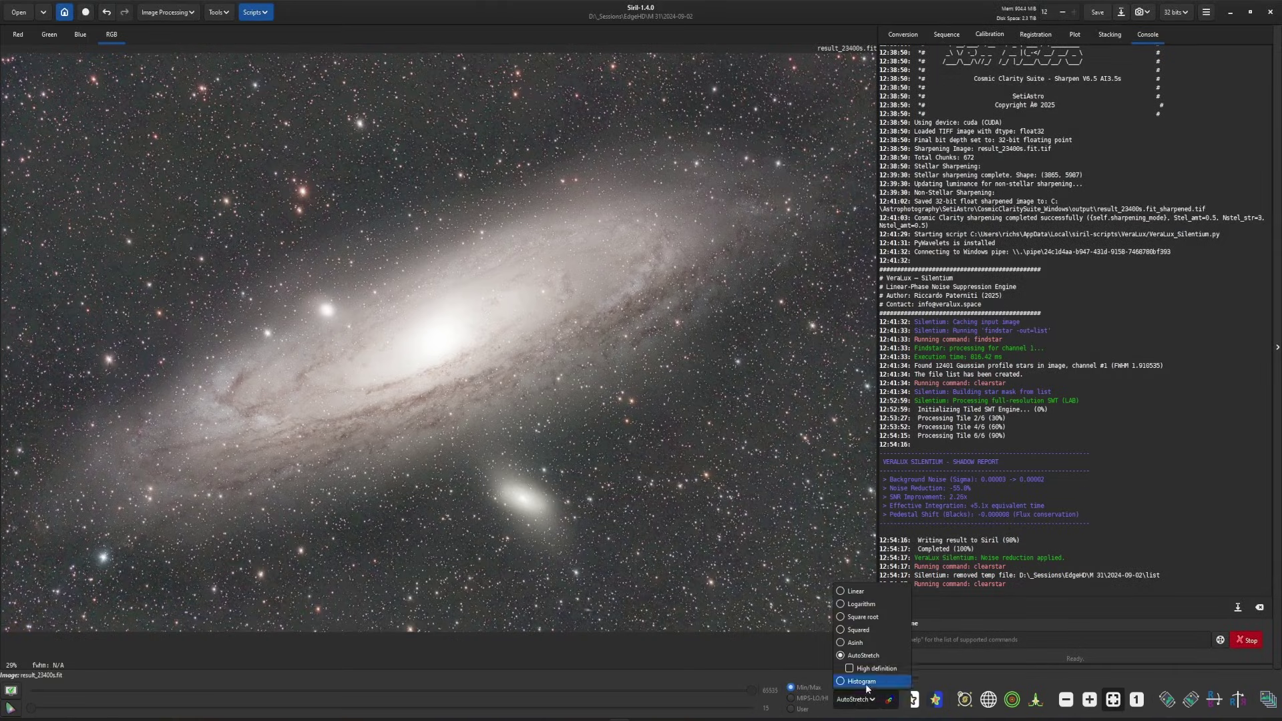
pyautogui.click(855, 591)
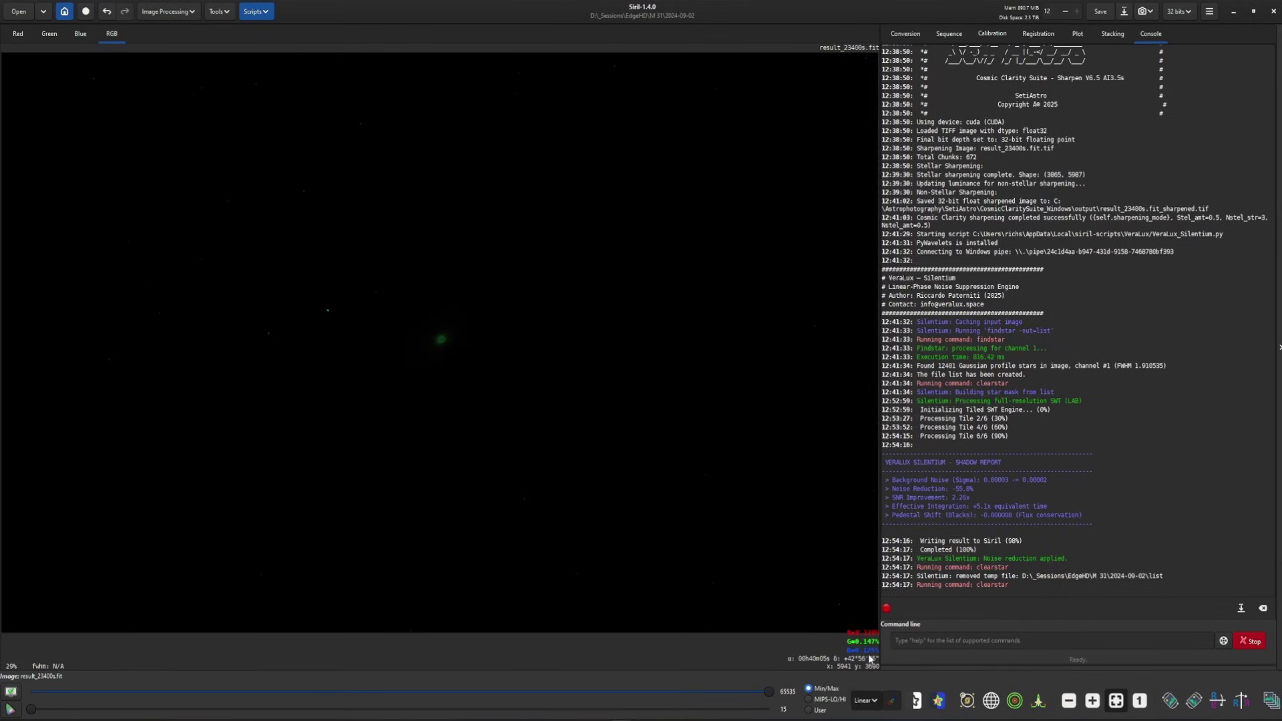